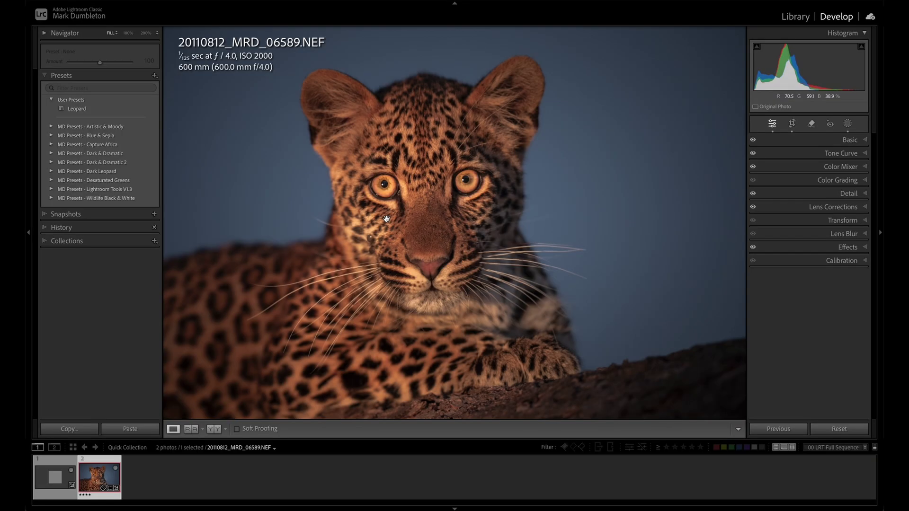
- Switch to the sharpening2.tif grey-square test image in the filmstrip
key(Left)
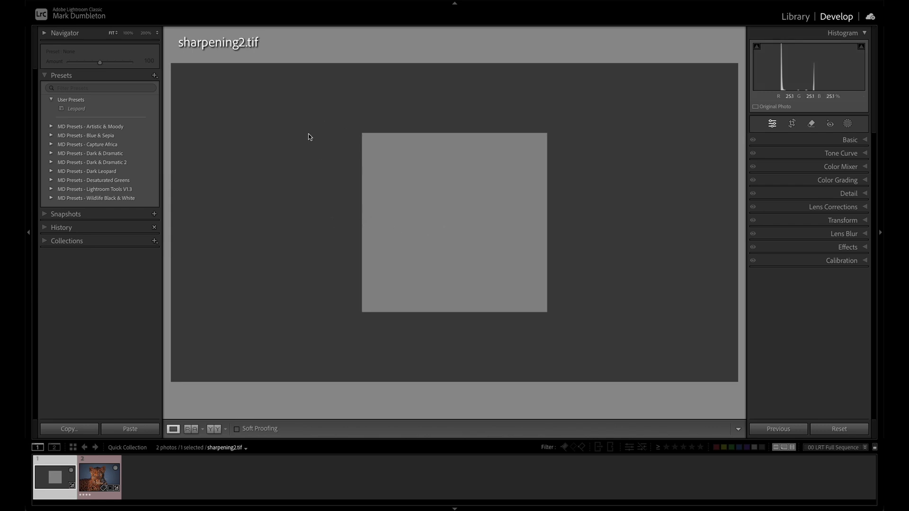
- View the grey edge at 100% and raise sharpening Amount to 150
click(361, 207)
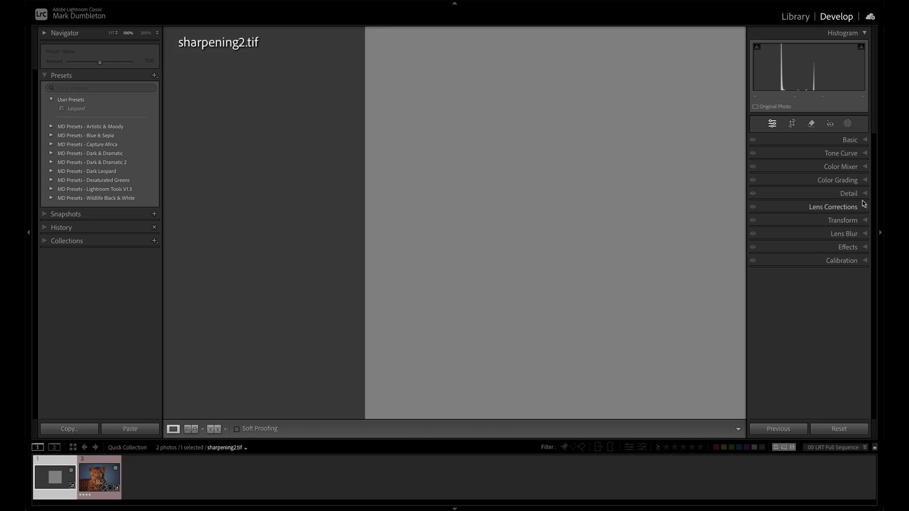
click(850, 193)
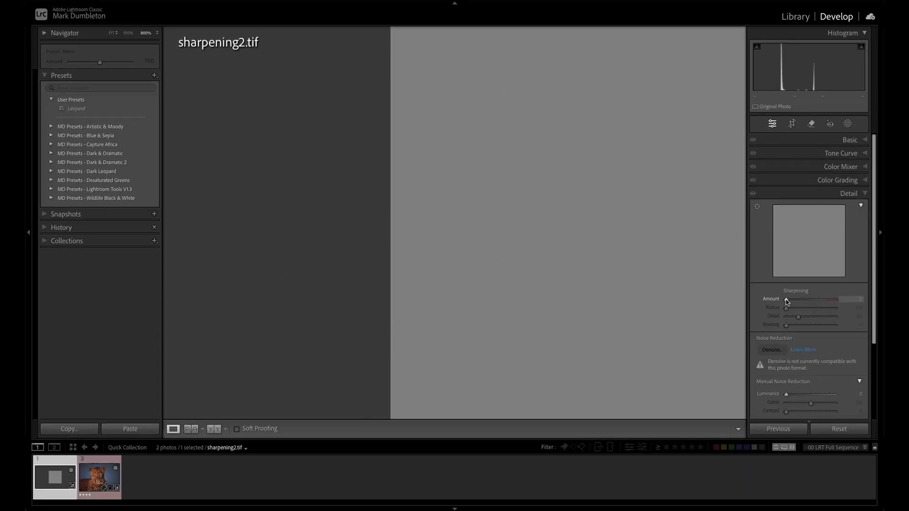
drag(787, 302, 860, 303)
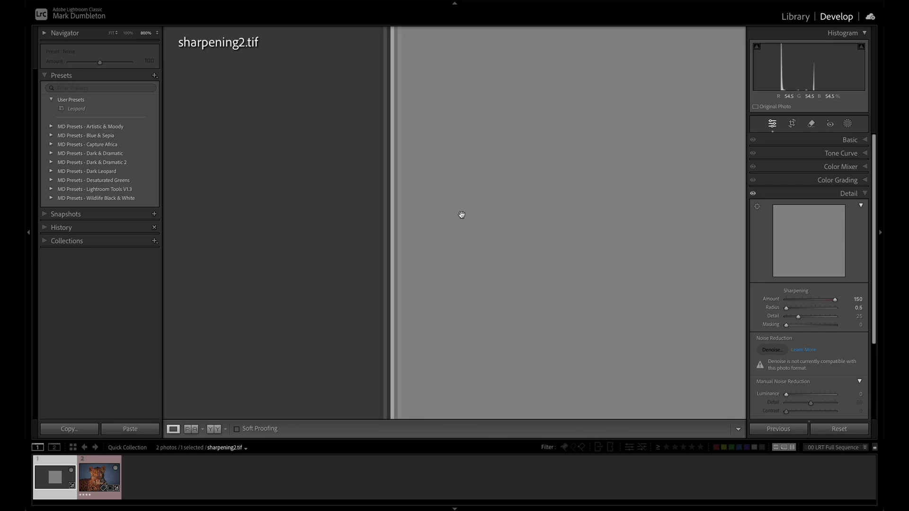
- Magnify the grey square's edge to 1600% to examine the halo bands
drag(441, 163, 479, 245)
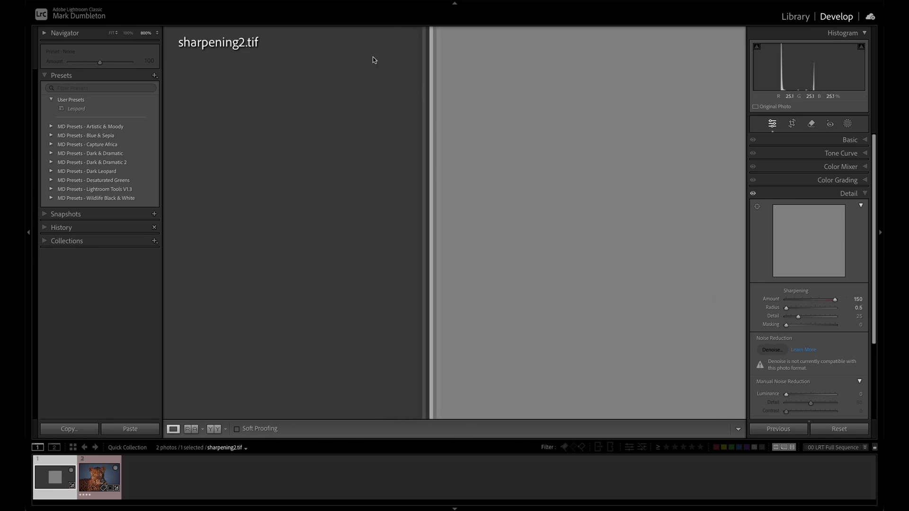
click(157, 32)
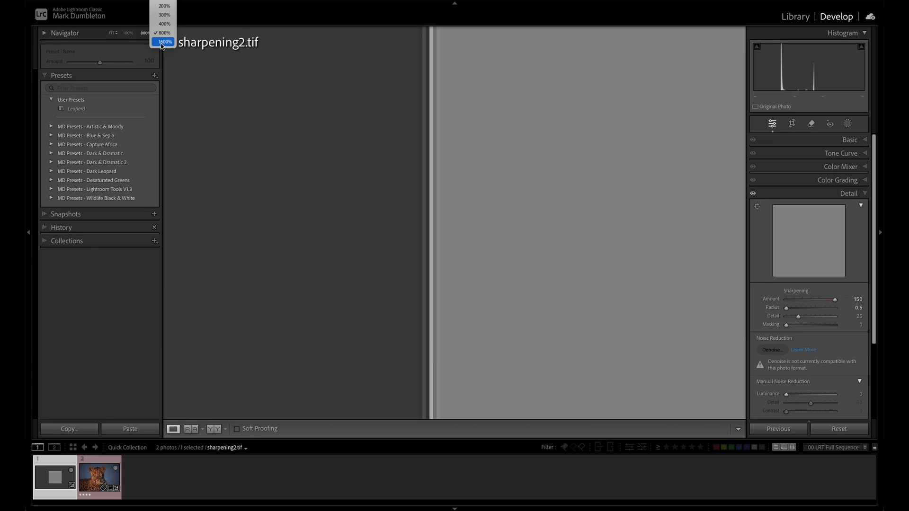
click(161, 43)
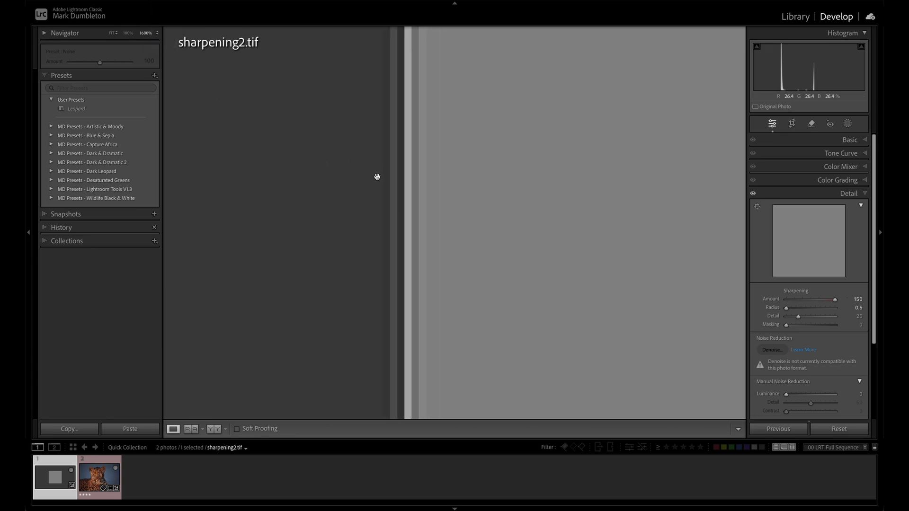
- Set sharpening Radius to 3.0 and Detail to 100, comparing the widened edge halos
drag(376, 176, 424, 185)
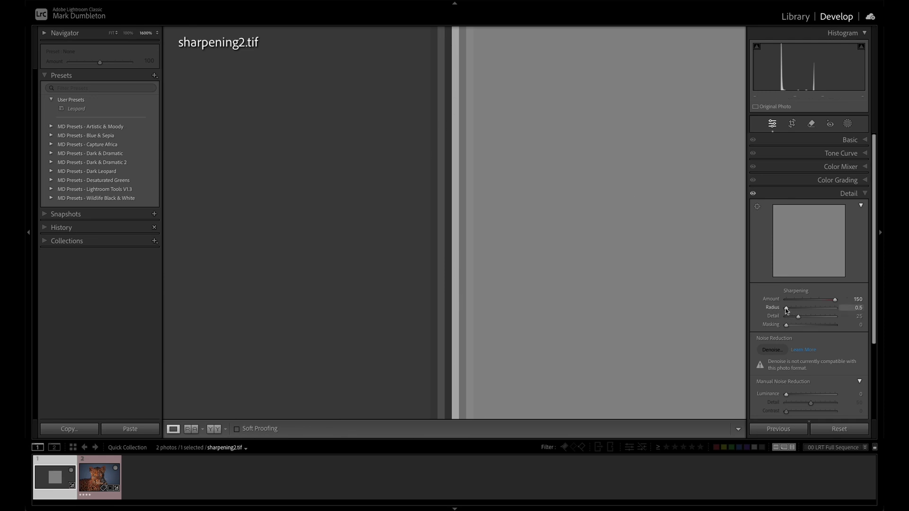
drag(785, 308, 855, 311)
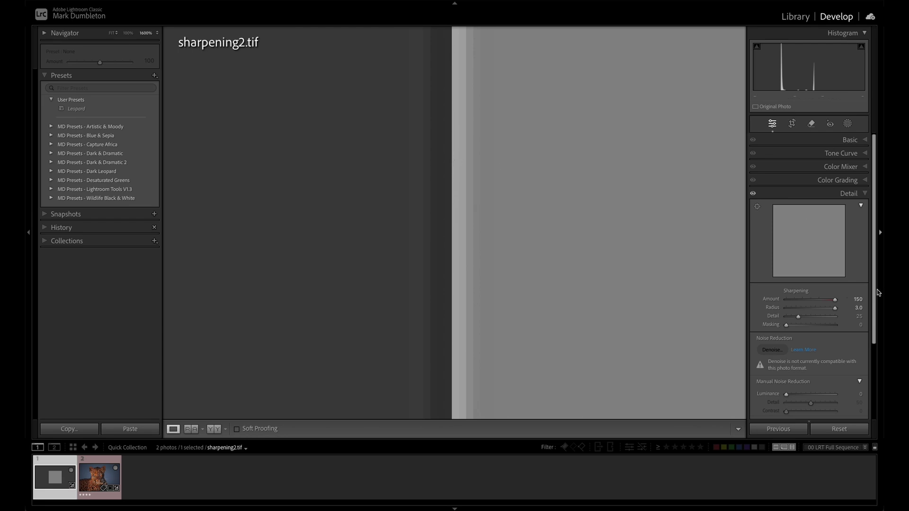
drag(834, 310, 782, 309)
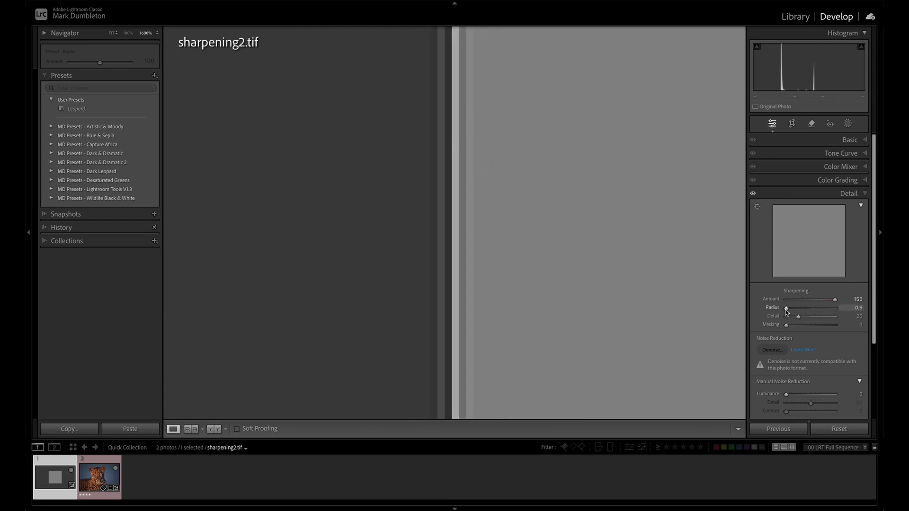
key(ctrl+z)
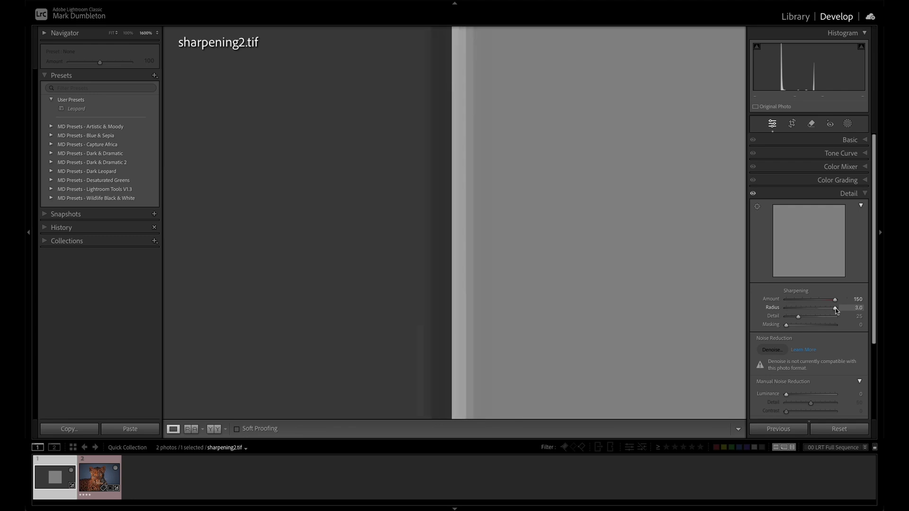
drag(798, 316, 837, 319)
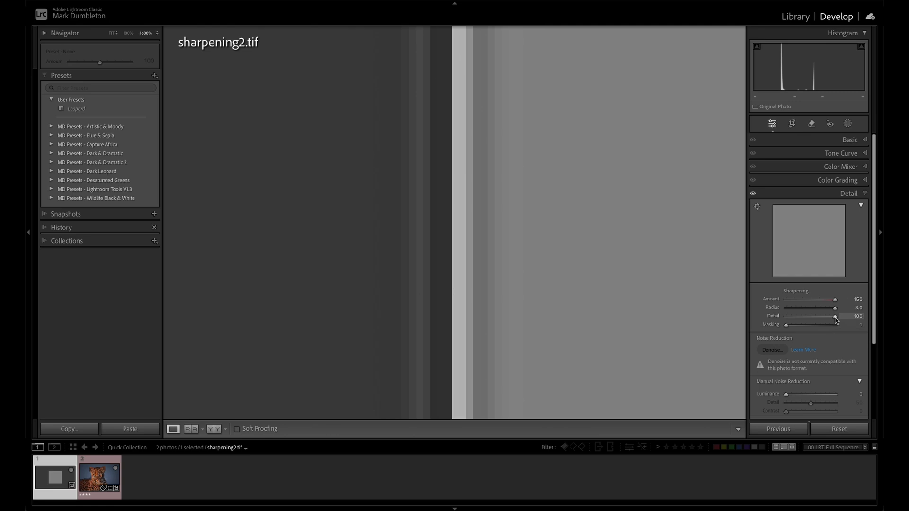
mouse_move(835, 316)
mouse_down()
mouse_move(781, 313)
mouse_move(841, 318)
mouse_up()
- Preview the sharpening mask while raising Masking to 85, then reset Masking to 0
alt+click(786, 325)
key(alt)
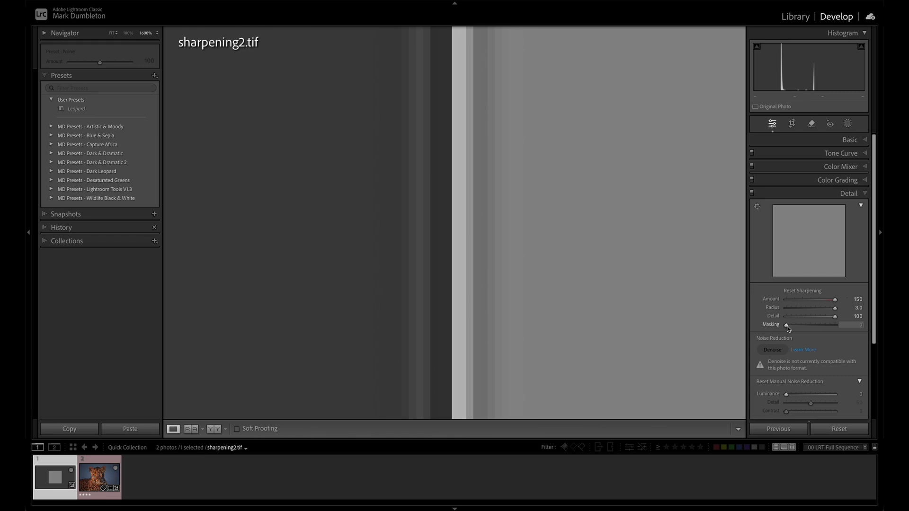
drag(788, 328, 828, 327)
double_click(828, 327)
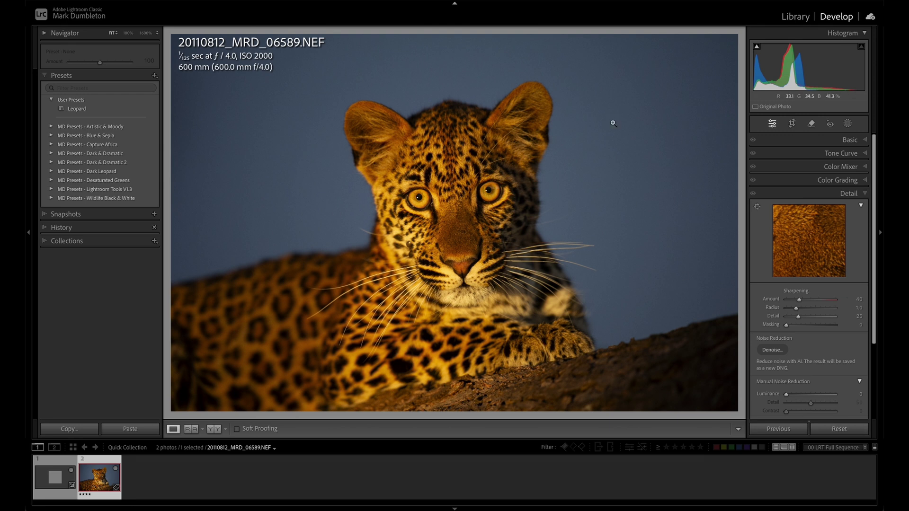
- Inspect the leopard's eyes and face at 100%, then return to the full-photo view
click(420, 184)
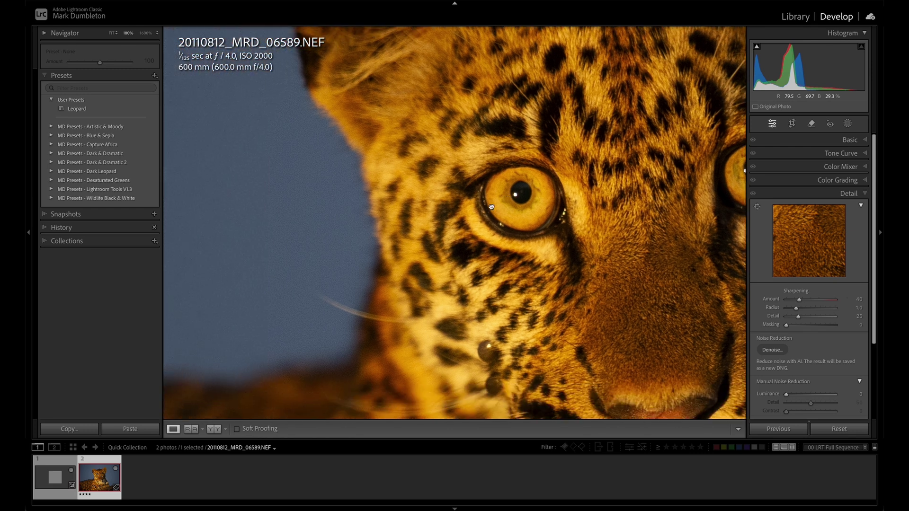
click(557, 207)
click(283, 142)
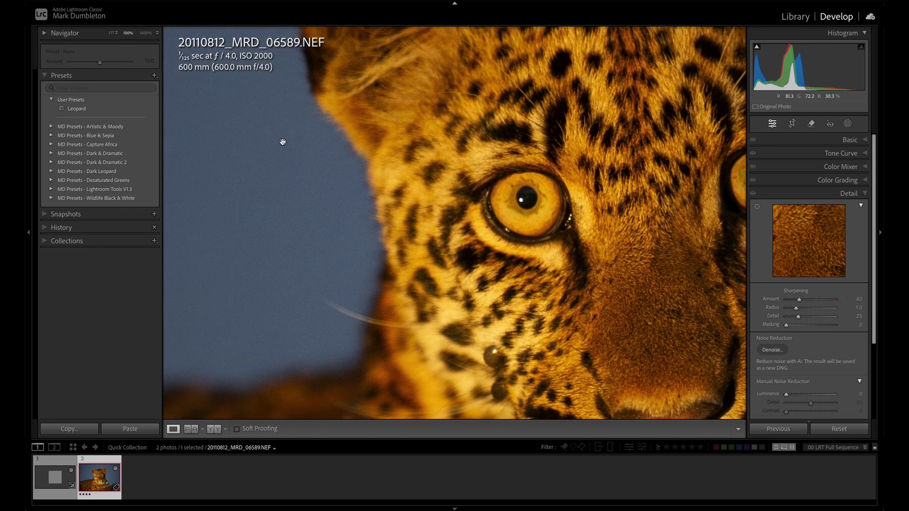
click(226, 233)
click(226, 233)
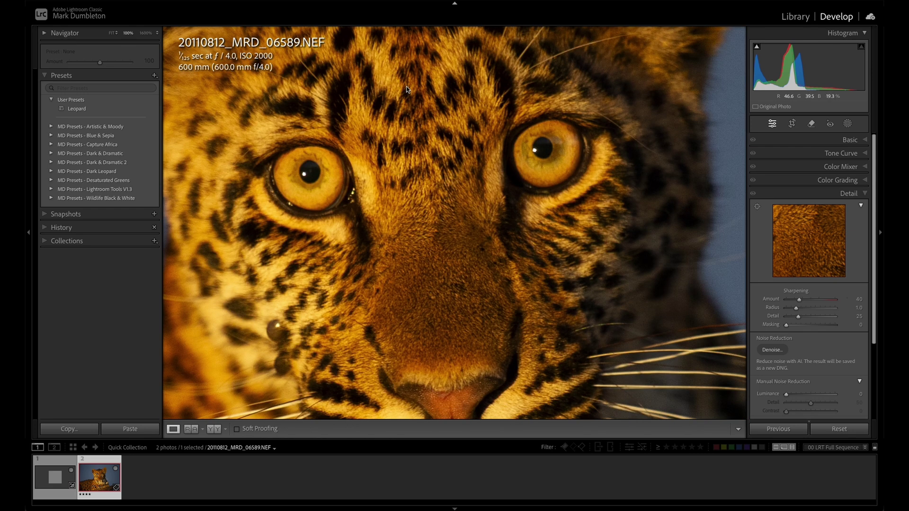
click(425, 174)
click(114, 0)
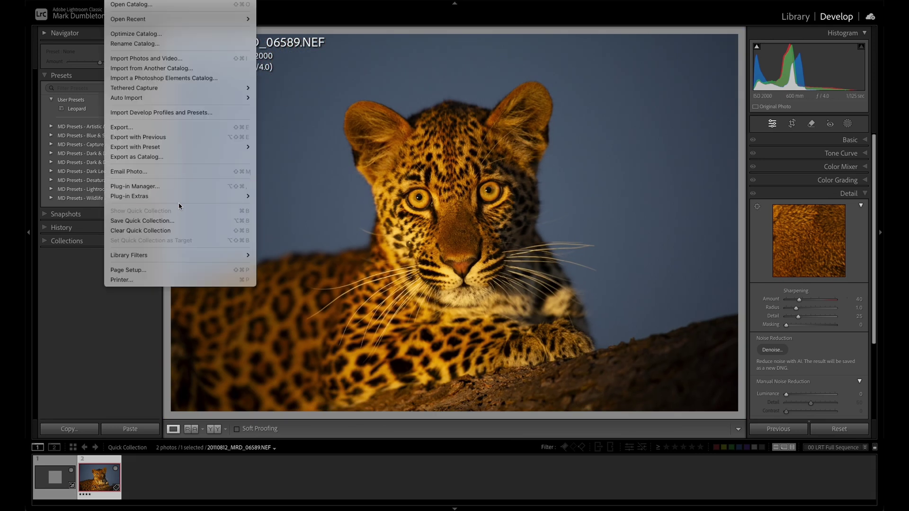
- Send the leopard photo to DxO PureRAW 4 and compare the face at 1:1
mouse_move(189, 199)
click(321, 256)
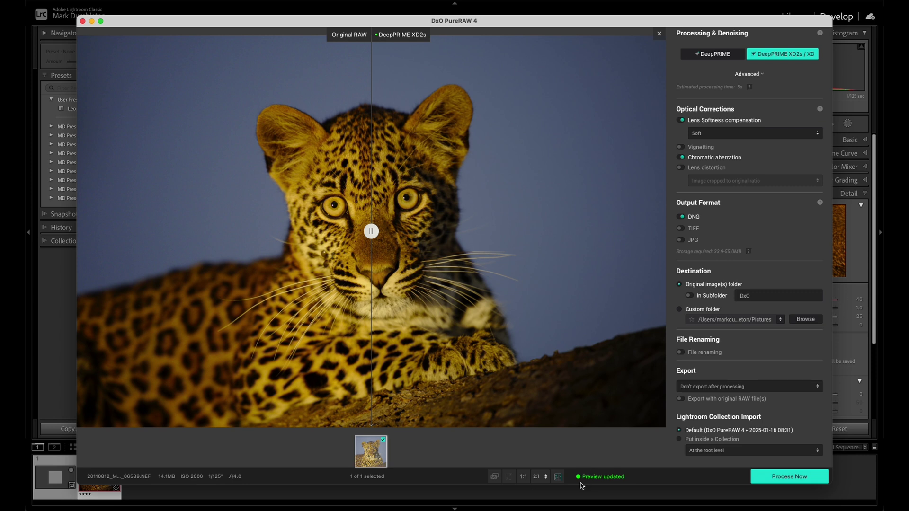
click(524, 476)
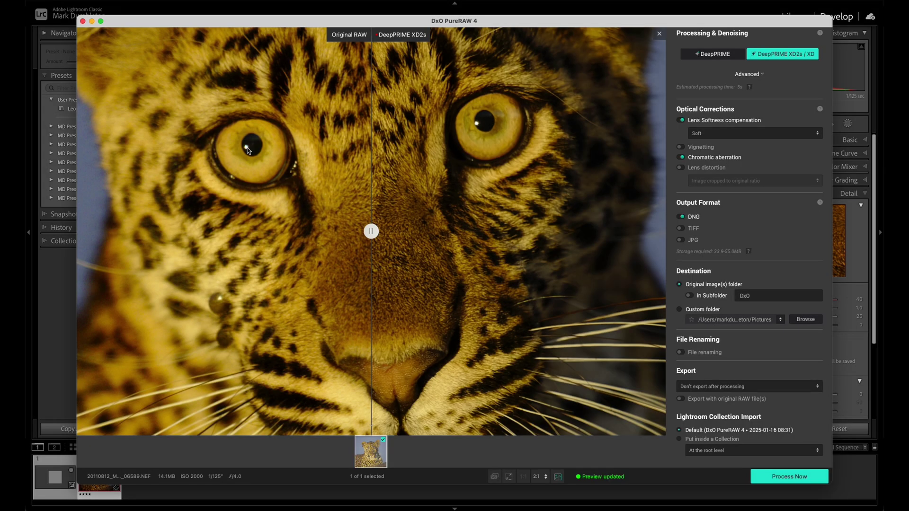
drag(249, 151, 120, 251)
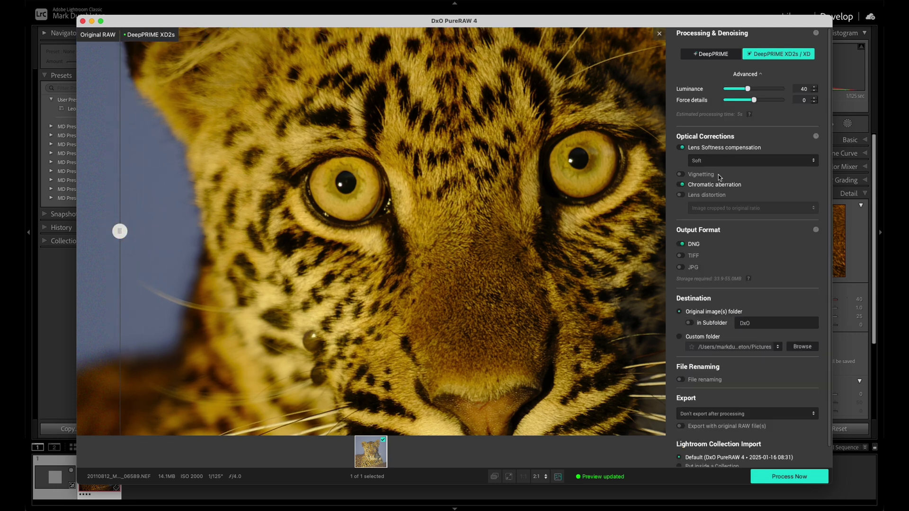
- Process the raw to DNG with Standard lens softness compensation
click(709, 161)
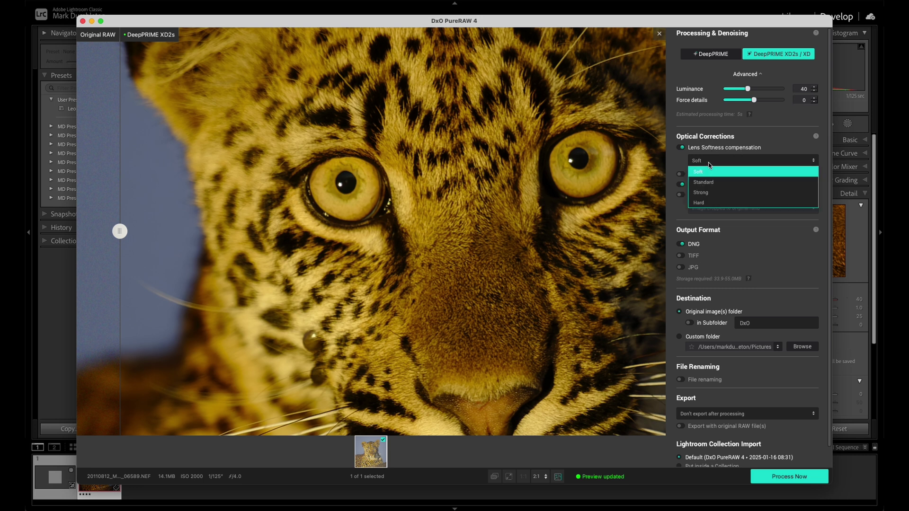
click(707, 181)
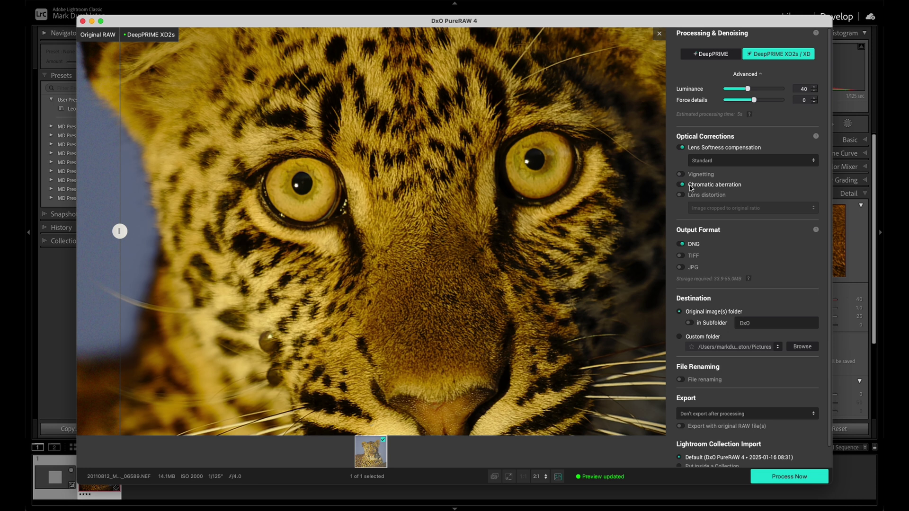
click(789, 477)
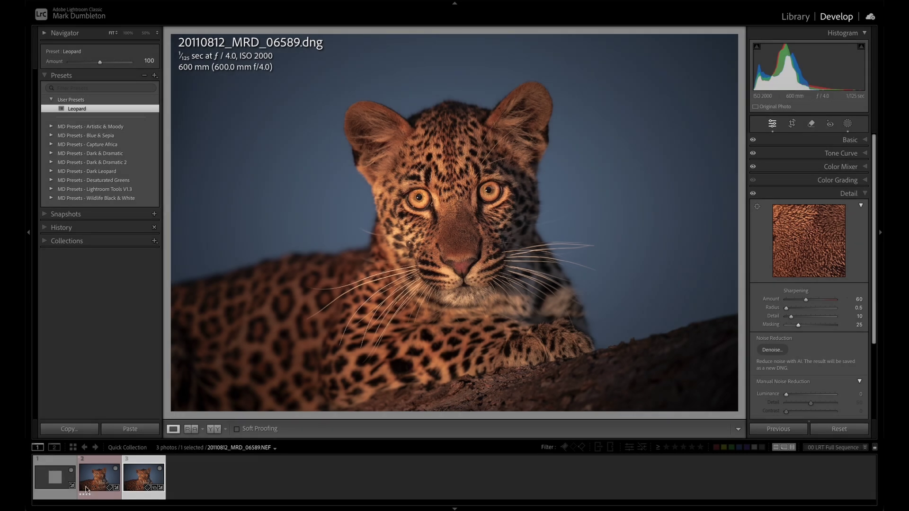
- Run AI Denoise on the original leopard NEF at amount 40 to create a DNG
click(91, 474)
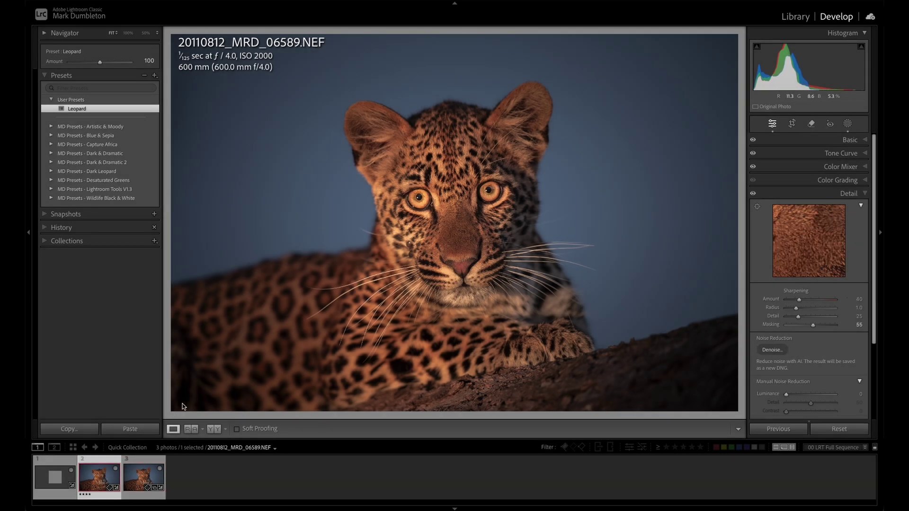
click(776, 350)
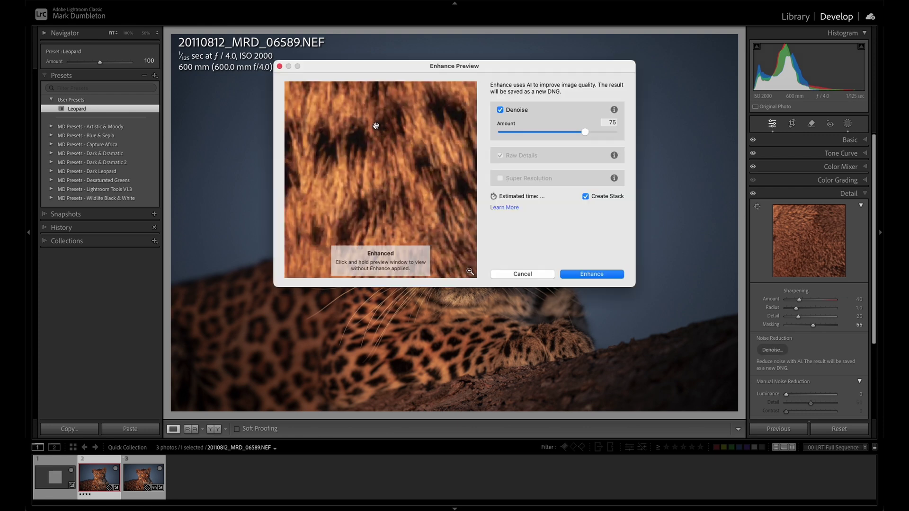
drag(375, 119, 428, 186)
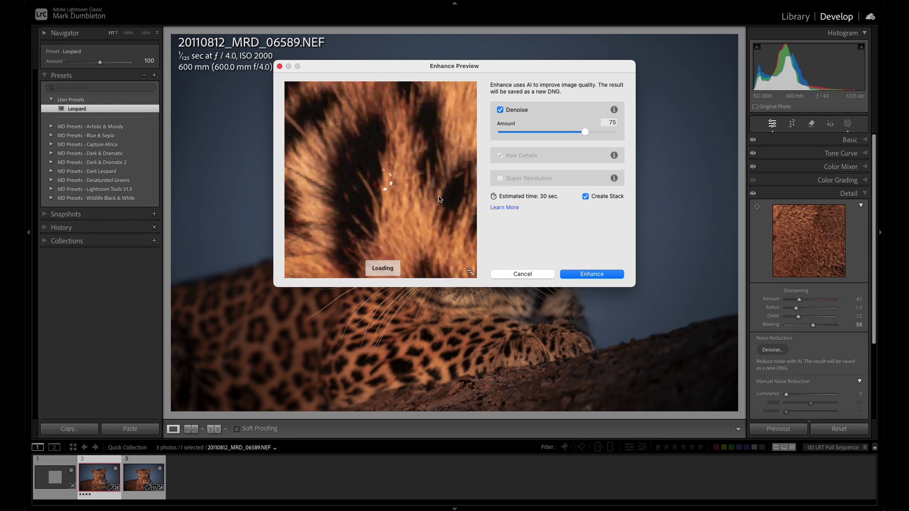
click(470, 273)
click(346, 127)
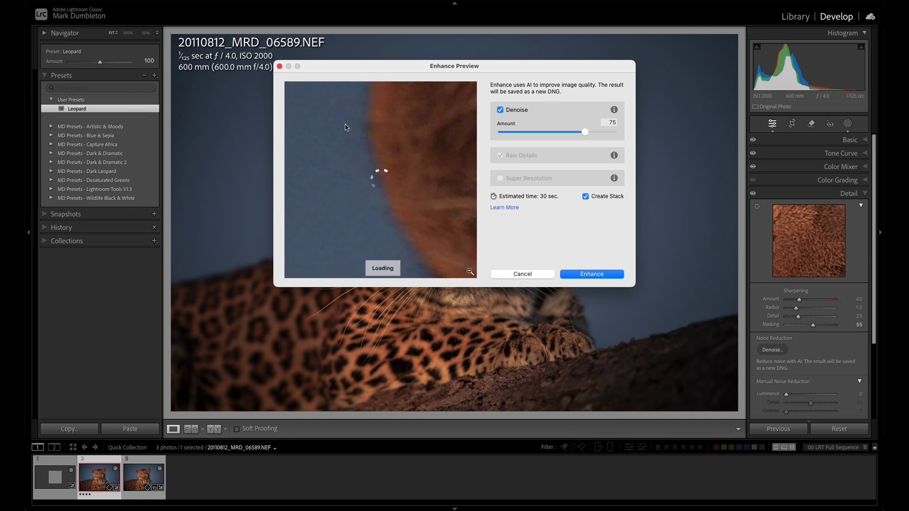
drag(585, 132, 542, 132)
click(595, 274)
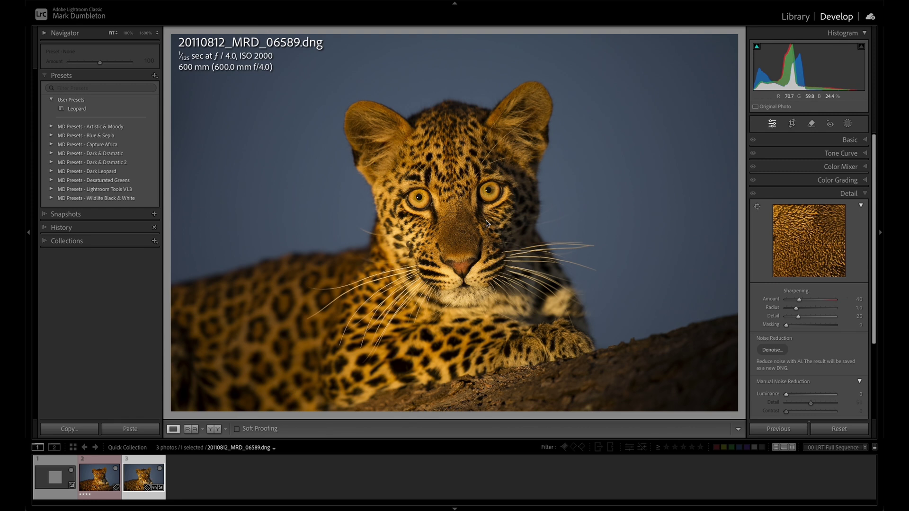
- Check the leopard's face at 100% and set the DNG's Sharpening Amount to 0
click(459, 197)
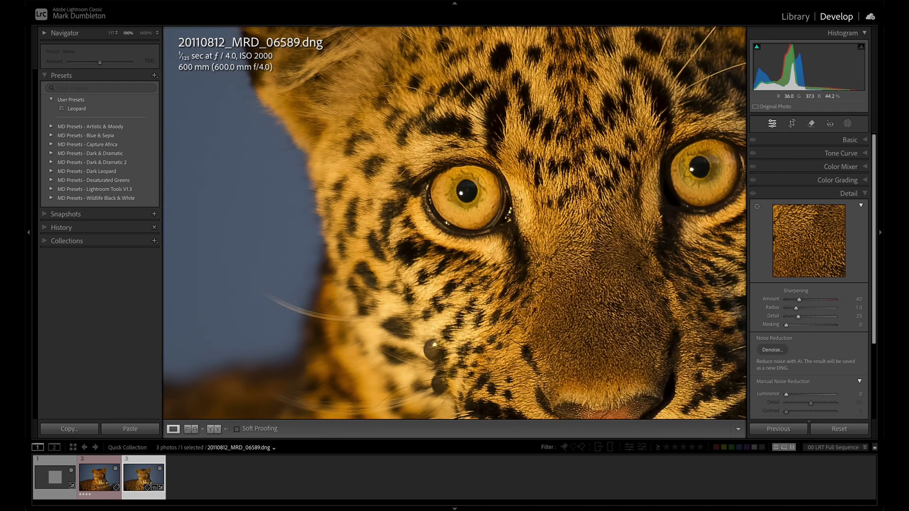
drag(621, 243, 487, 233)
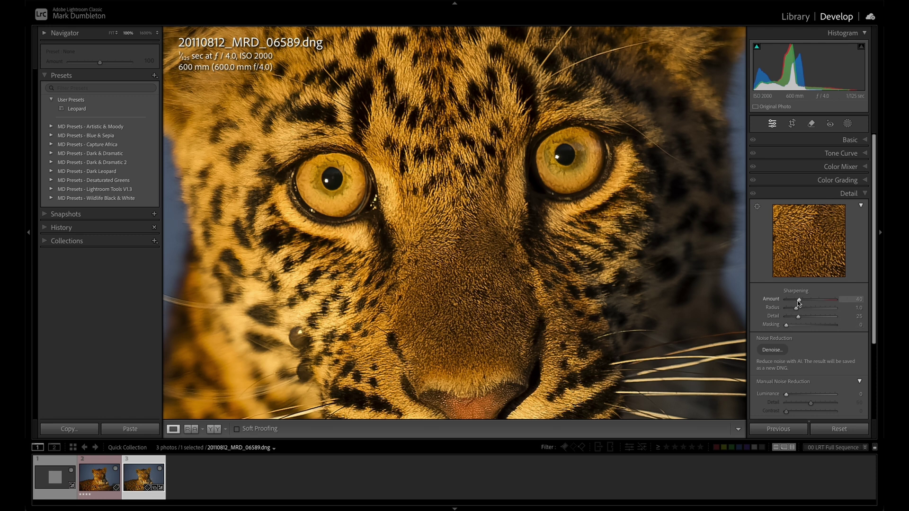
drag(799, 301, 789, 300)
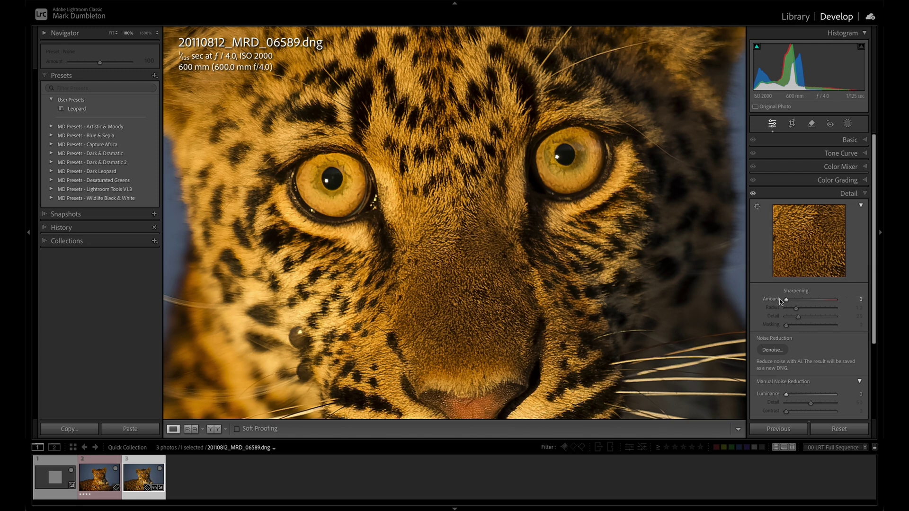
click(412, 168)
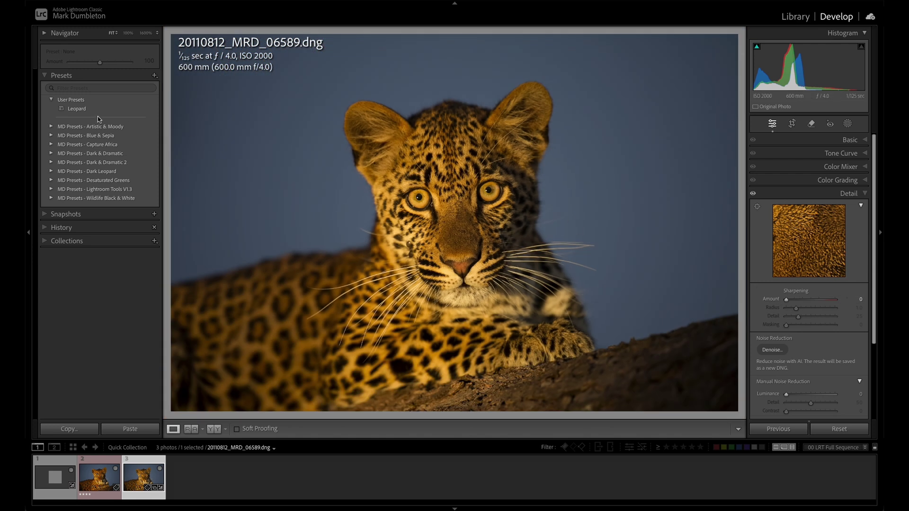
- Apply the Leopard preset and set Sharpening Amount to 60 while viewing the eyes at 100%
click(80, 112)
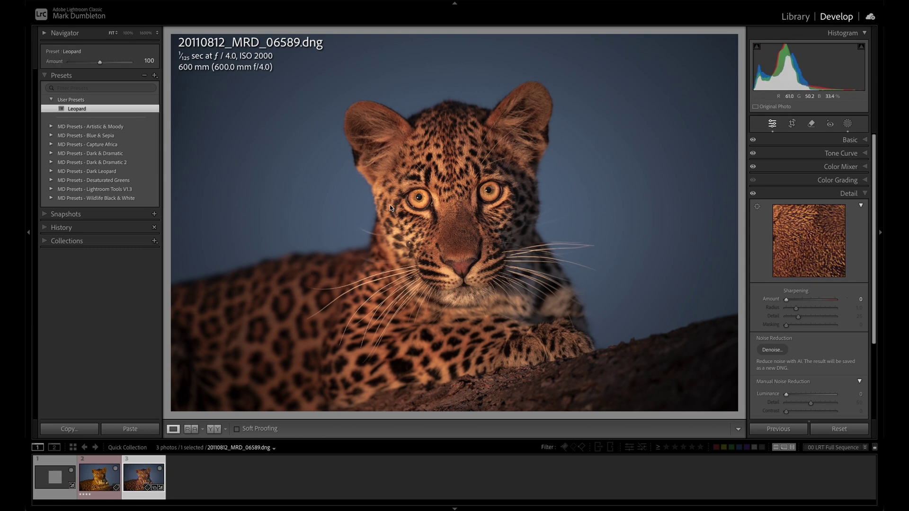
click(452, 194)
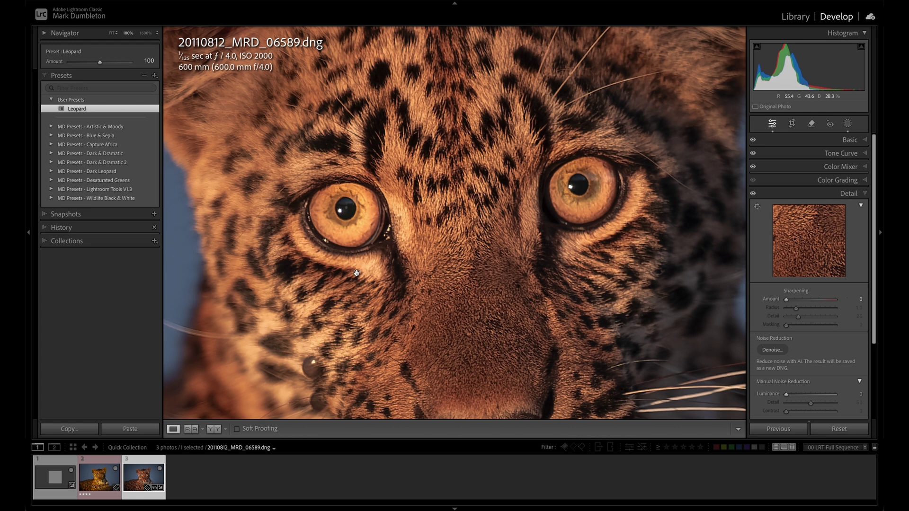
drag(356, 273, 430, 249)
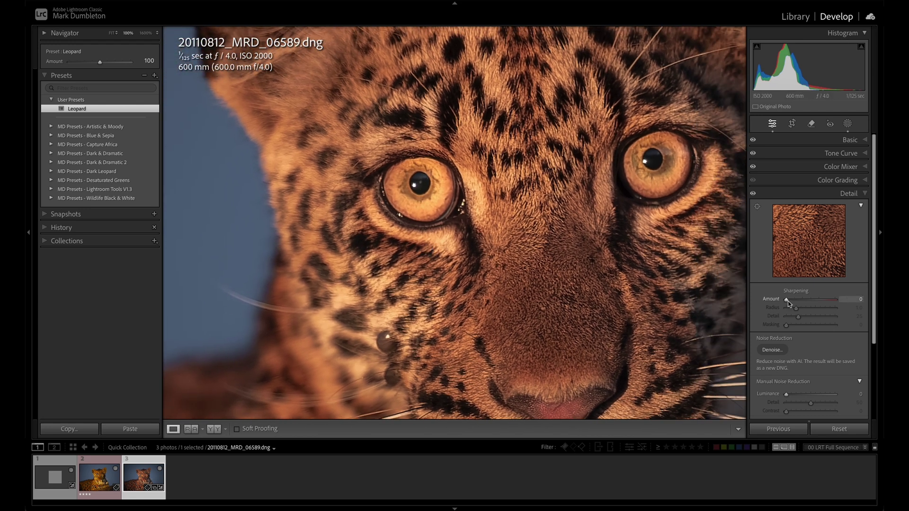
drag(787, 301, 805, 302)
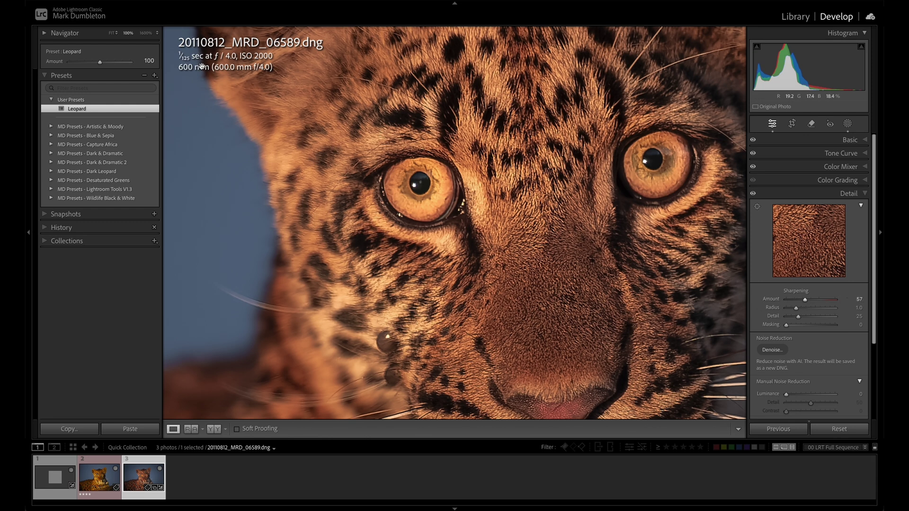
mouse_move(533, 214)
mouse_down()
mouse_move(478, 256)
mouse_move(517, 209)
mouse_up()
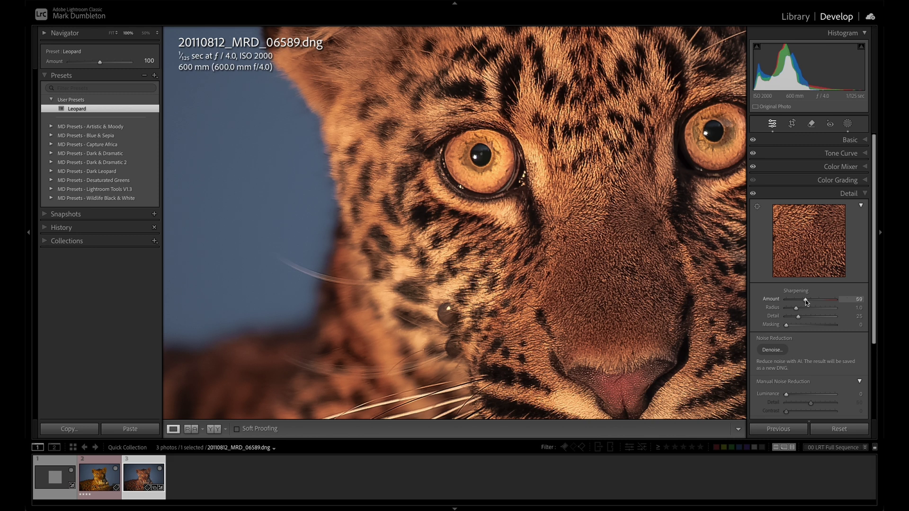
drag(805, 299, 795, 309)
- Set sharpening Radius to 0.5 and Detail to 10
drag(786, 310, 843, 311)
drag(835, 311, 775, 312)
mouse_move(798, 318)
mouse_down()
mouse_move(787, 316)
mouse_move(831, 316)
mouse_move(791, 318)
mouse_up()
- Check the eye at 100%, then raise Masking to 25 while watching the mask preview
key(z)
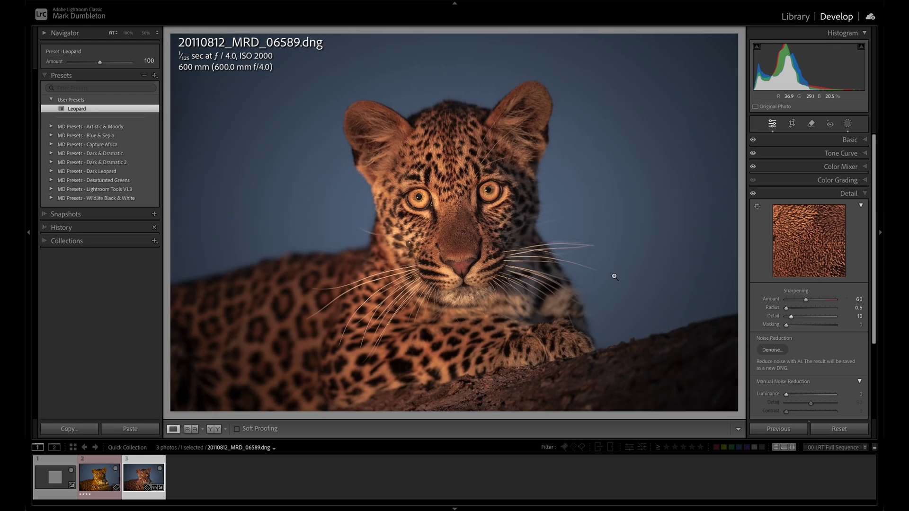
click(586, 217)
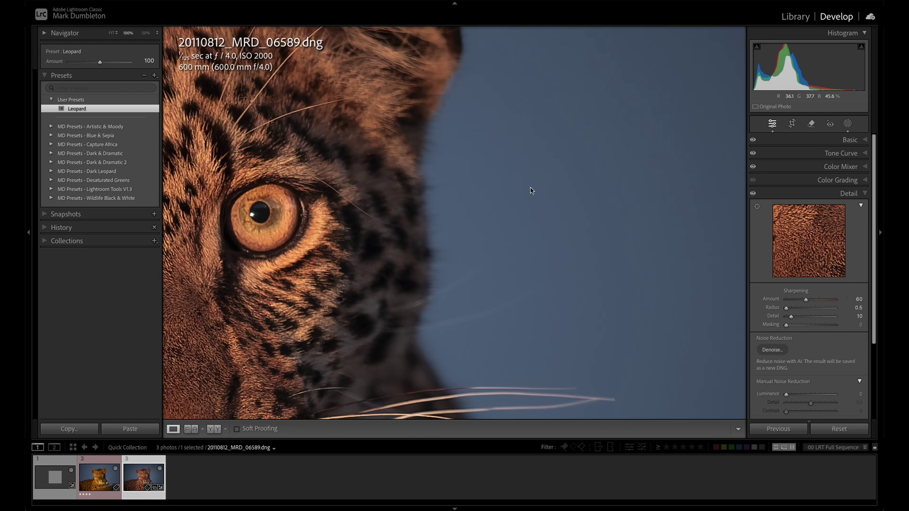
click(501, 225)
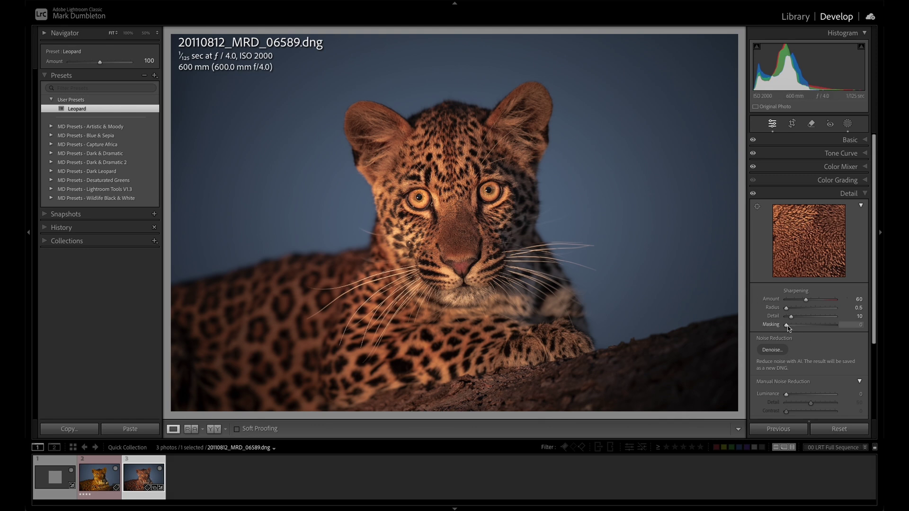
drag(787, 327, 800, 326)
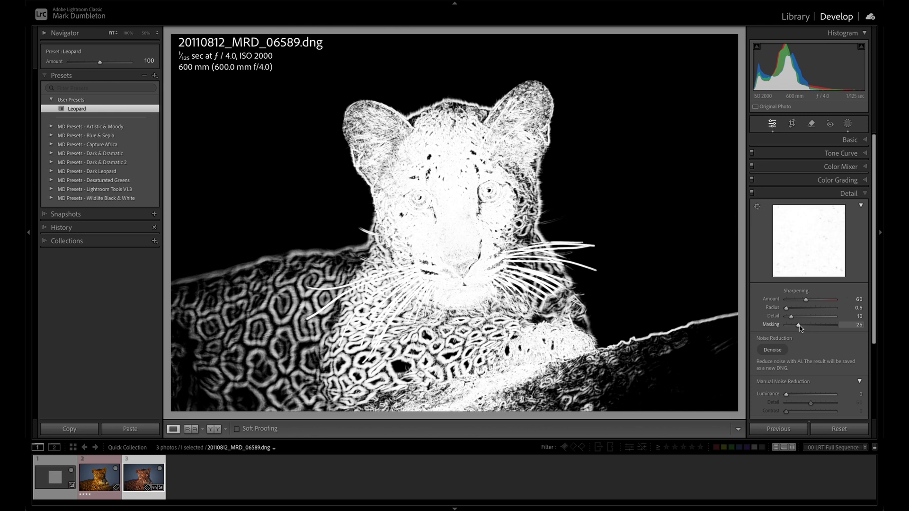
- Apply the Leopard preset to the original NEF of the leopard
right_click(800, 325)
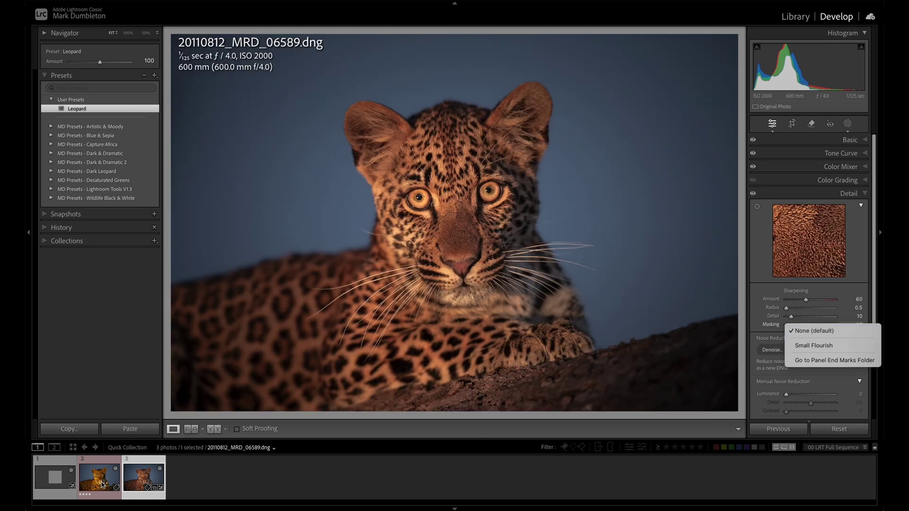
click(98, 484)
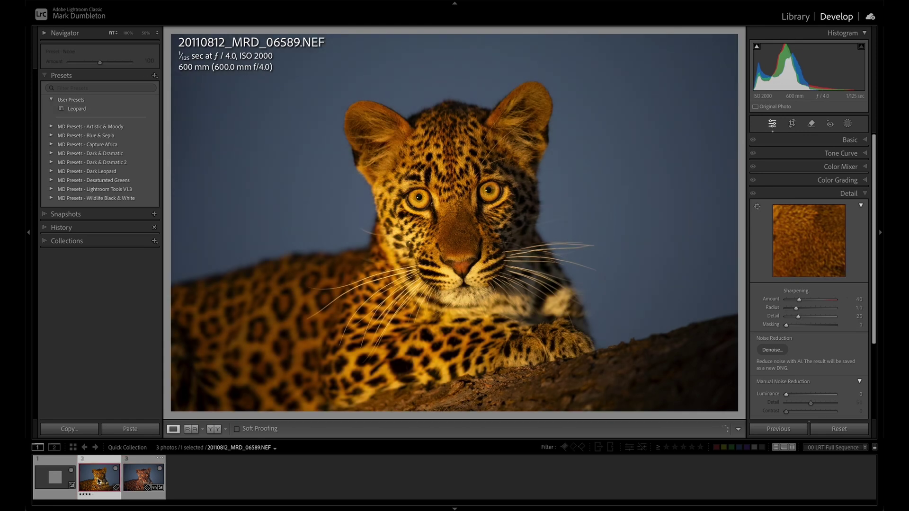
click(75, 109)
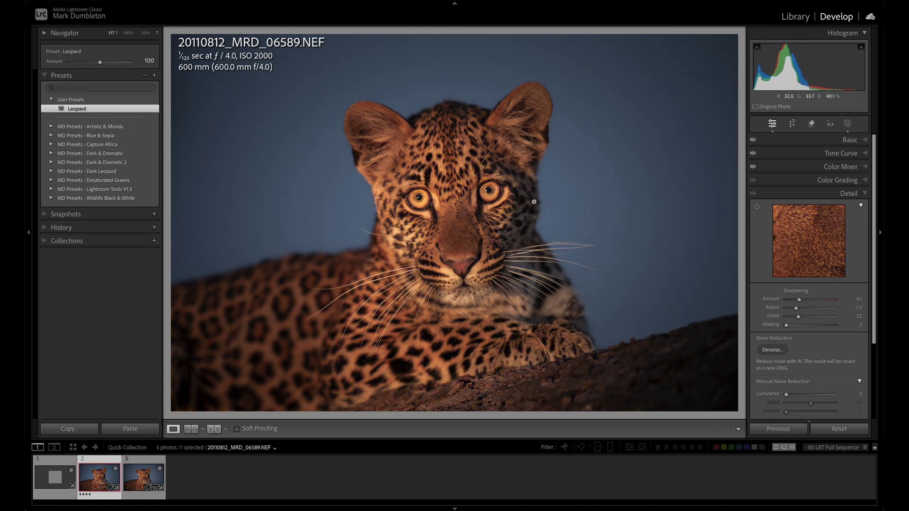
- Inspect the NEF's noisier edge mask with Masking around 25, then return to the denoised DNG
alt+click(786, 325)
drag(785, 326, 798, 327)
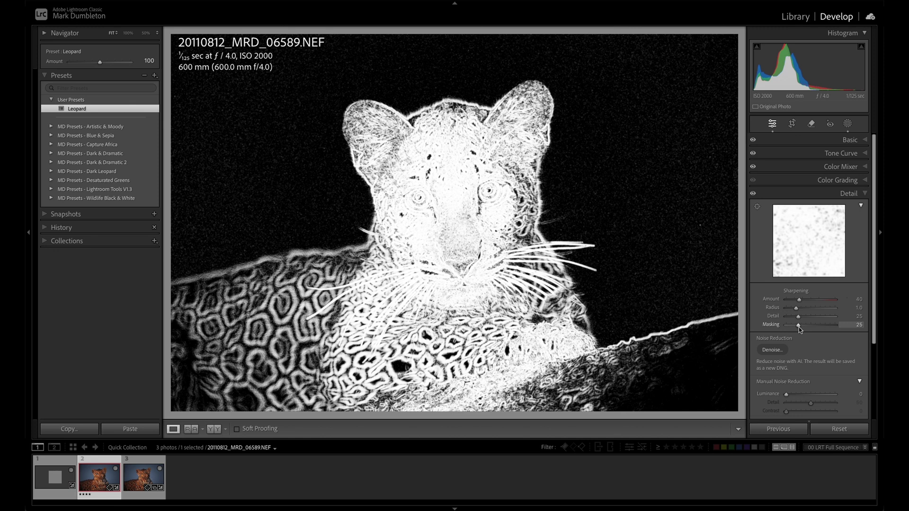
drag(799, 327, 814, 329)
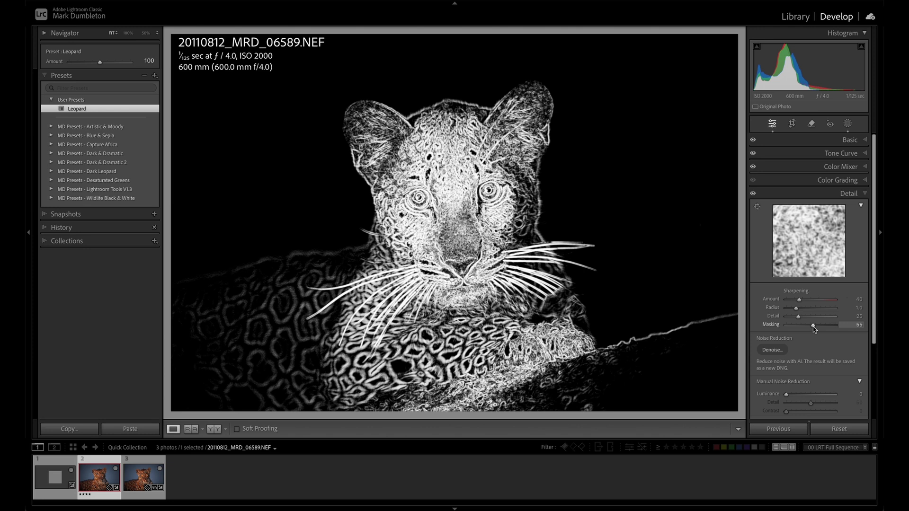
drag(813, 329, 814, 329)
key(Right)
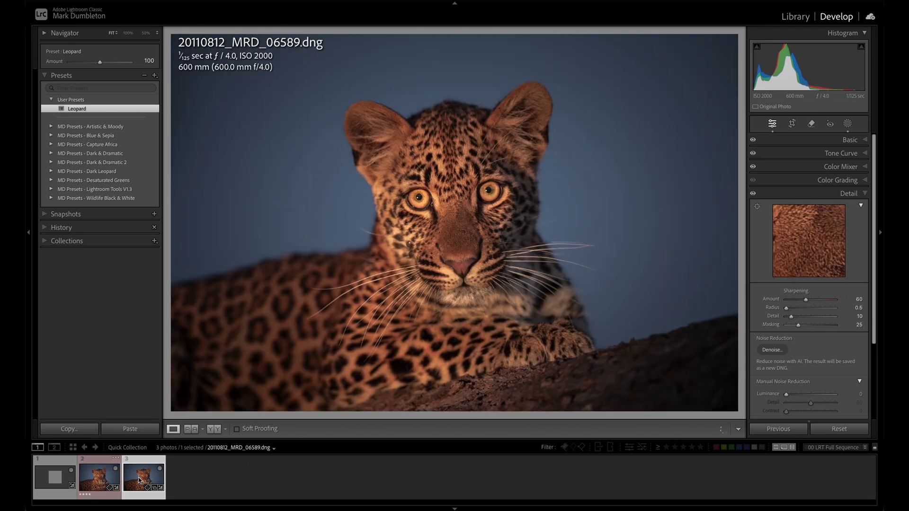
- Compare the Enhanced-NR copy with the sharpened DNG up close, panning across cheek, eyes and nose
alt+click(798, 325)
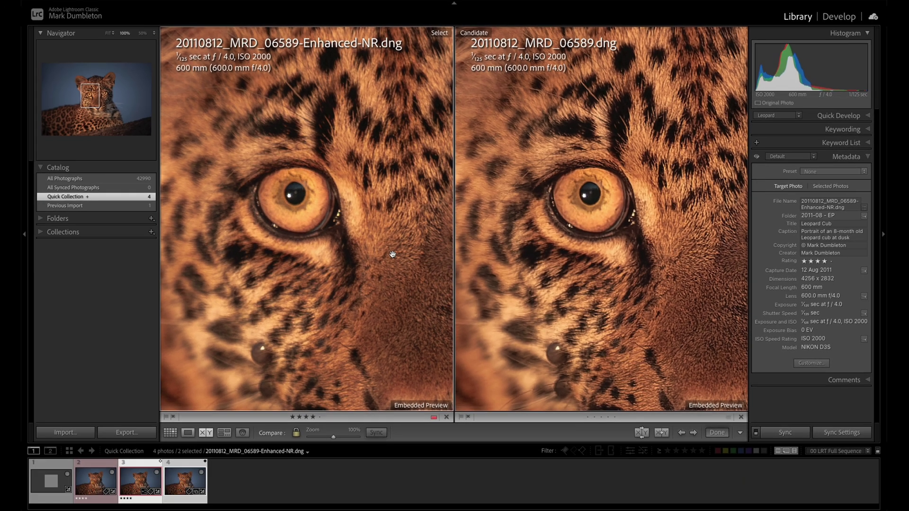
drag(373, 290, 515, 298)
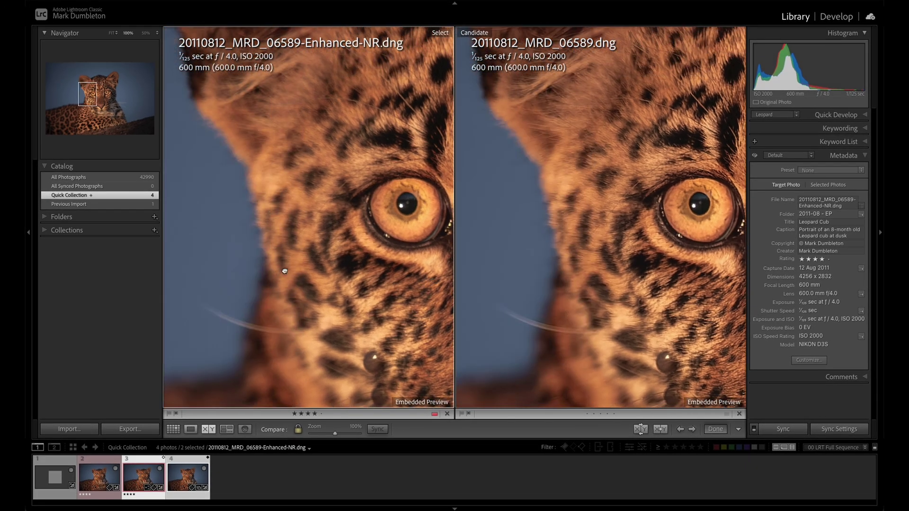
drag(247, 312, 293, 316)
drag(324, 275, 204, 241)
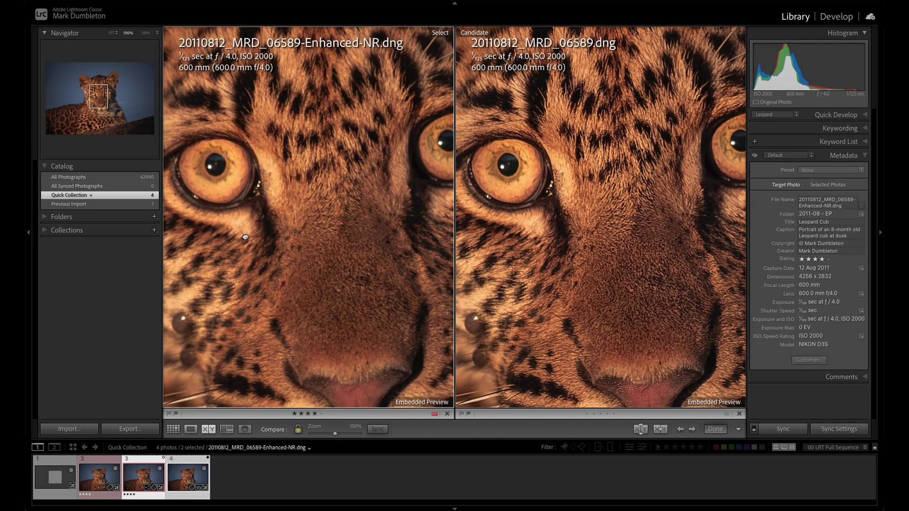
drag(245, 237, 312, 201)
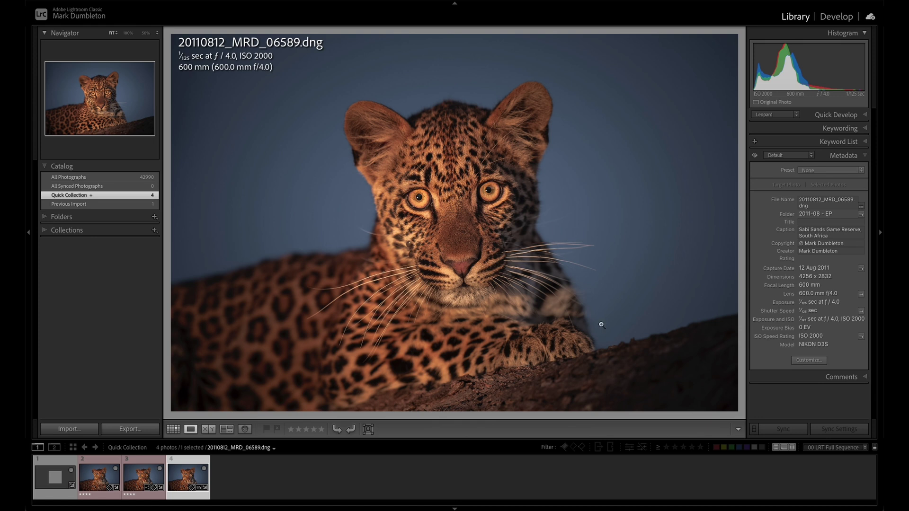
key(d)
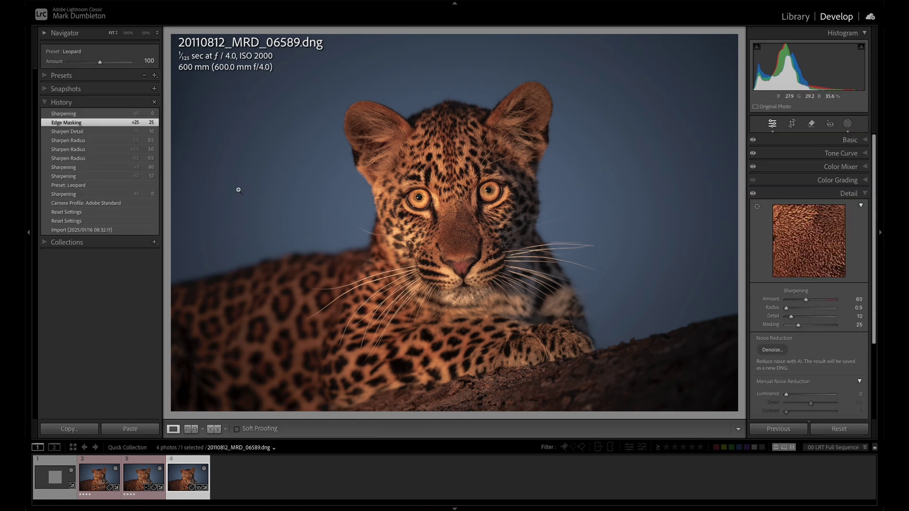
key(e)
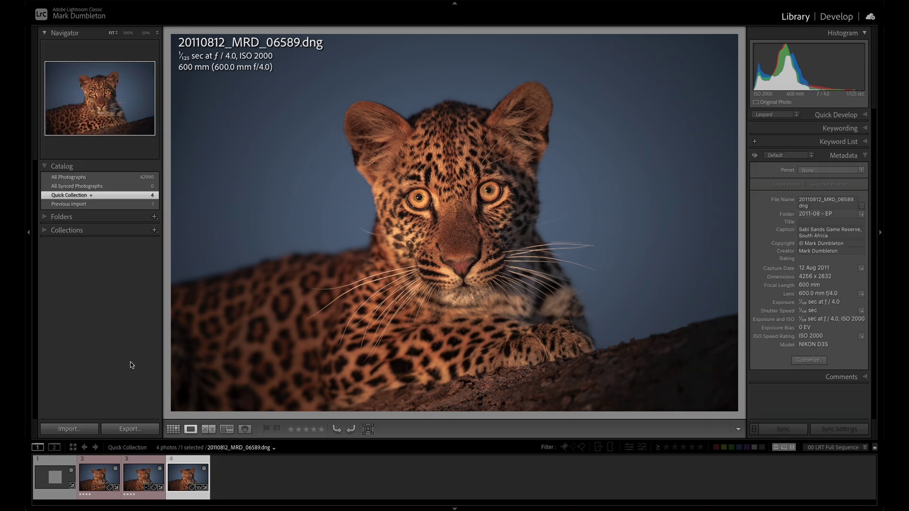
click(137, 429)
scroll(518, 243, down, 5)
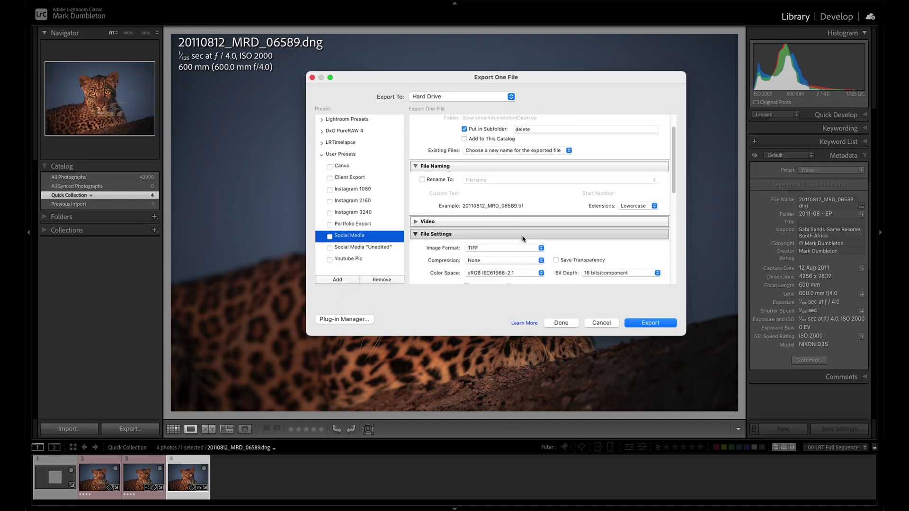
scroll(506, 244, down, 3)
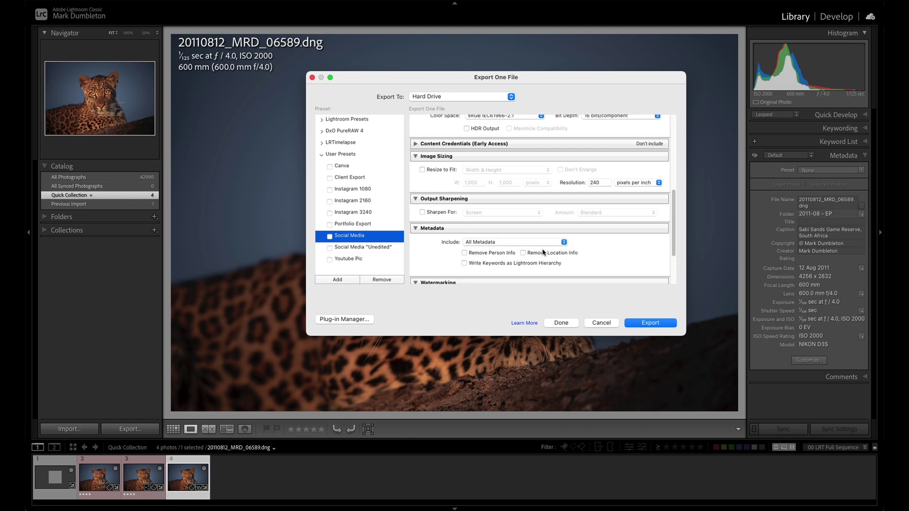
click(600, 324)
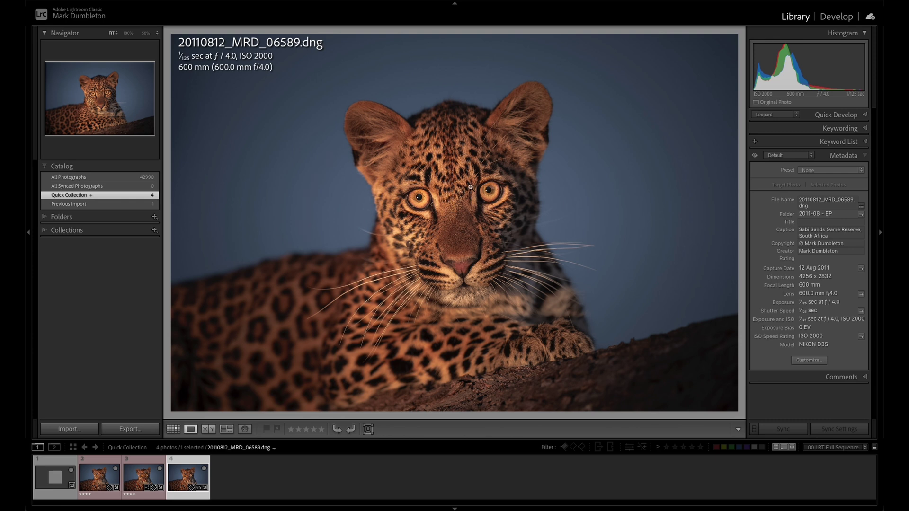
- Send the leopard photo to Adobe Photoshop 2025 with Edit In
right_click(174, 40)
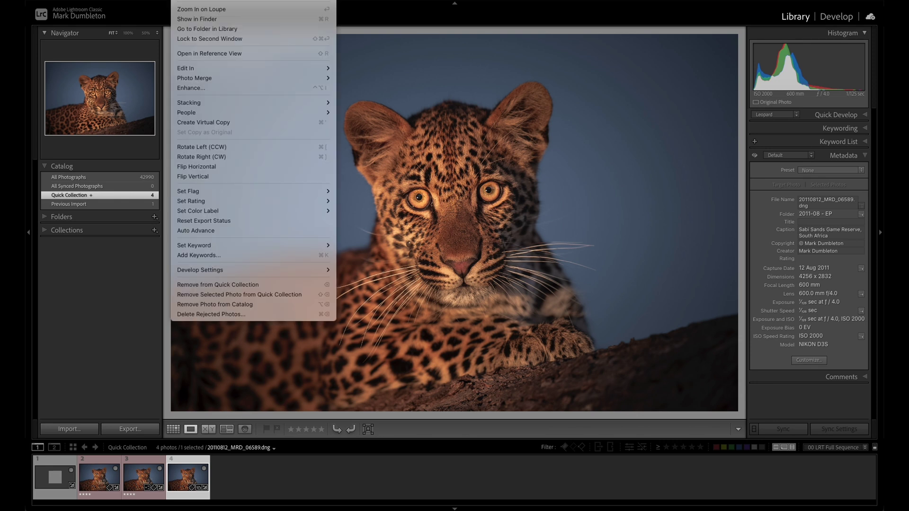
mouse_move(213, 68)
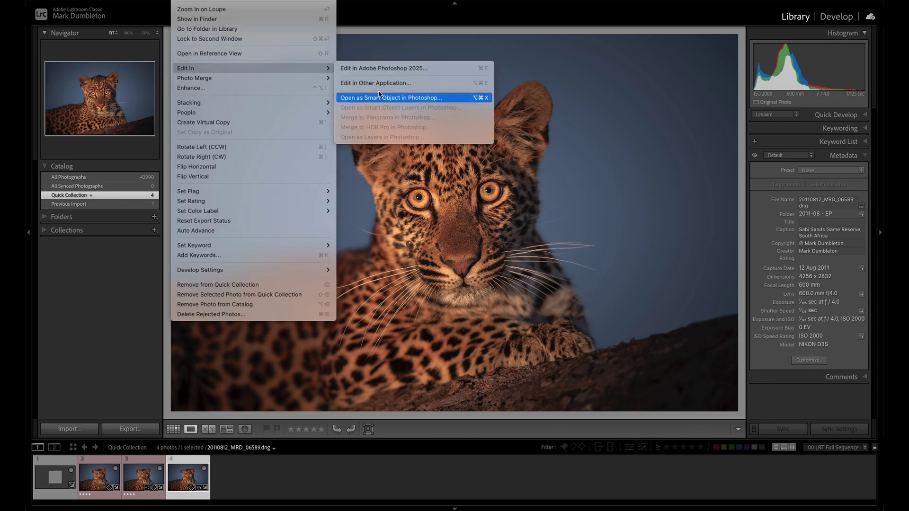
click(386, 68)
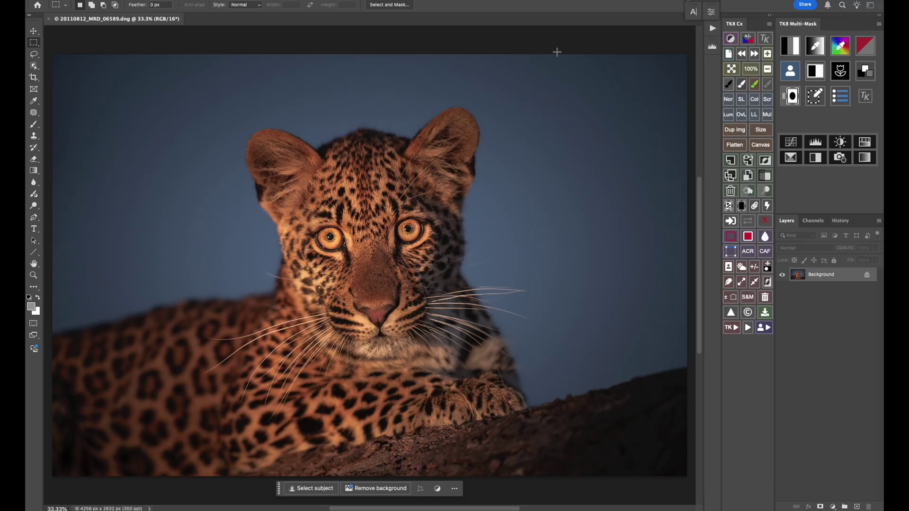
- Play the Wildlife - 1080px action from the Actions panel on the leopard photo
click(713, 28)
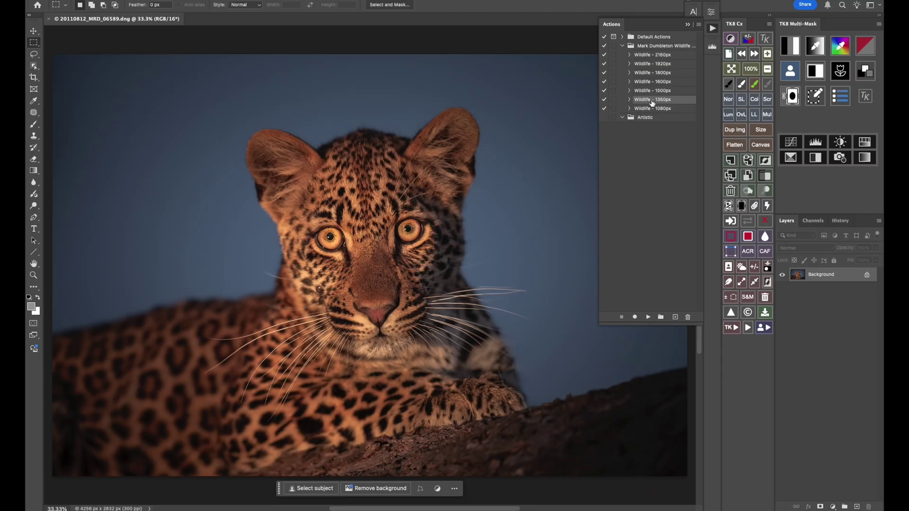
click(642, 110)
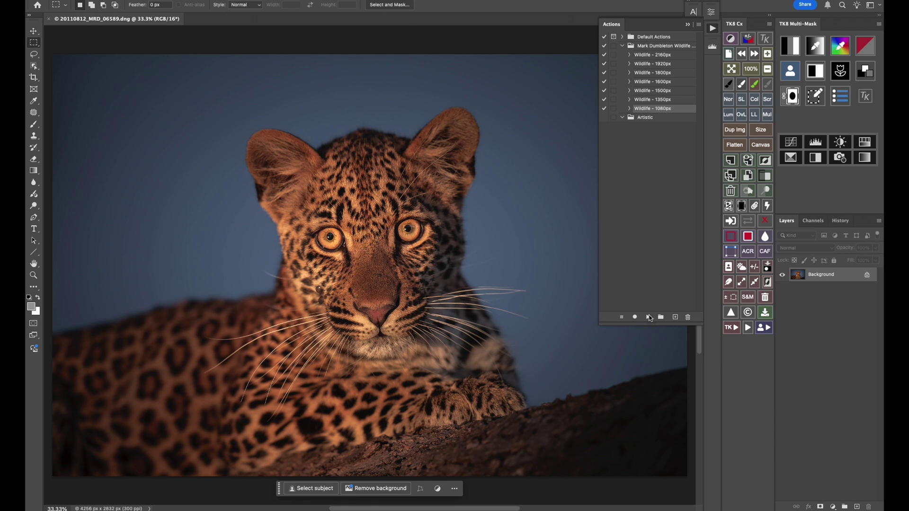
click(649, 317)
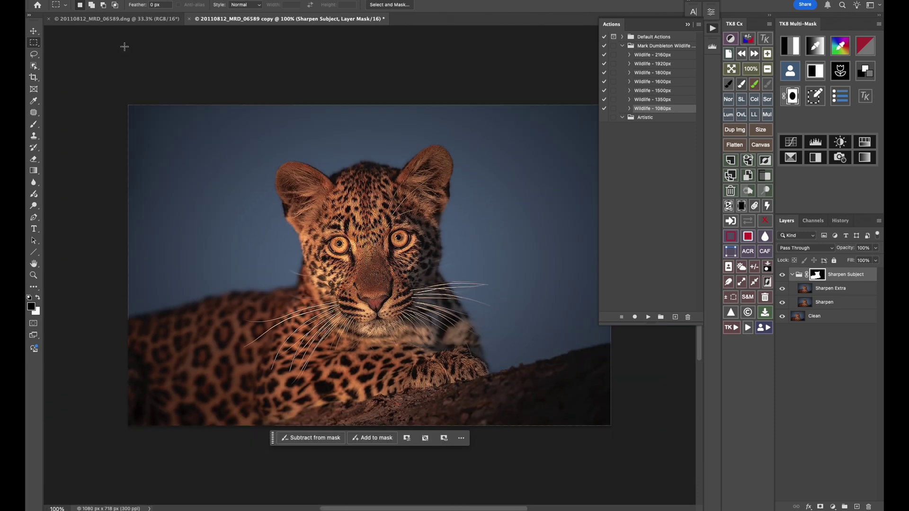
- Close the Actions panel and toggle the sharpening layers off and on against the Clean layer
click(712, 29)
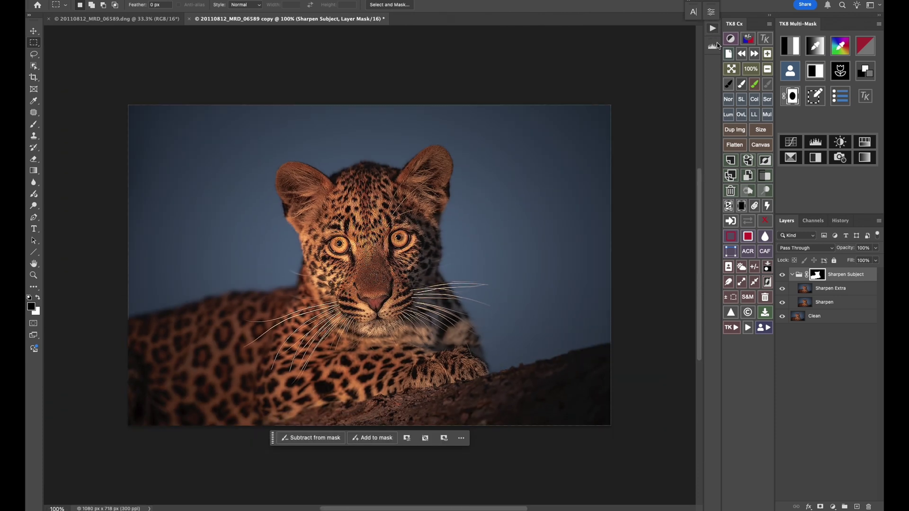
click(838, 339)
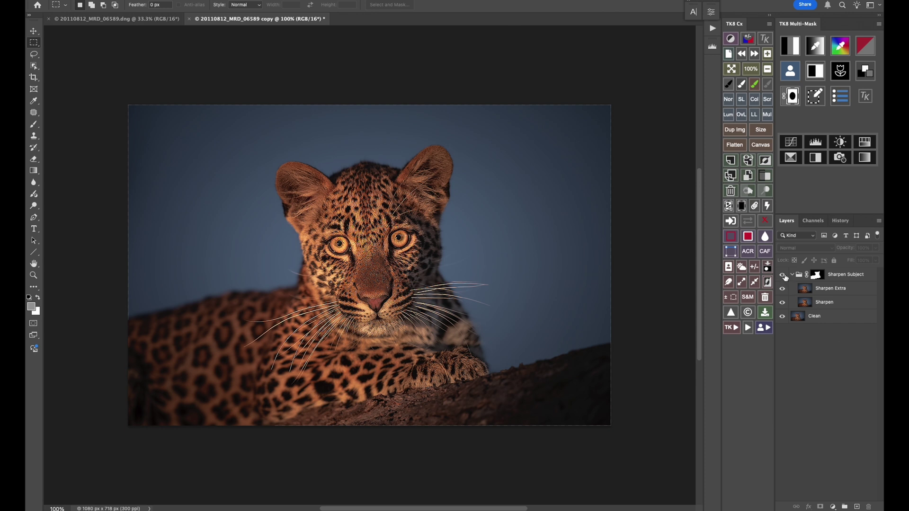
drag(782, 275, 782, 302)
click(819, 316)
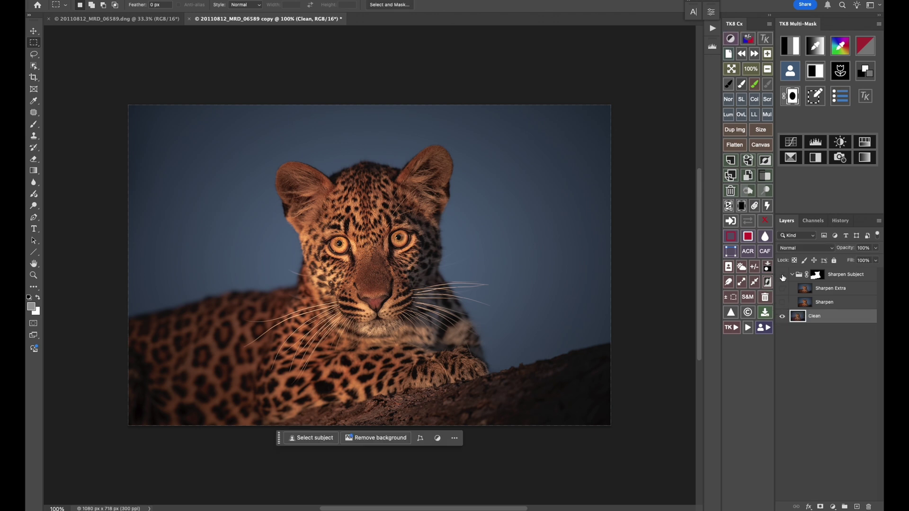
drag(783, 278, 783, 305)
- View the Sharpen Subject group's mask on its own, then return to the photo
click(832, 289)
click(835, 302)
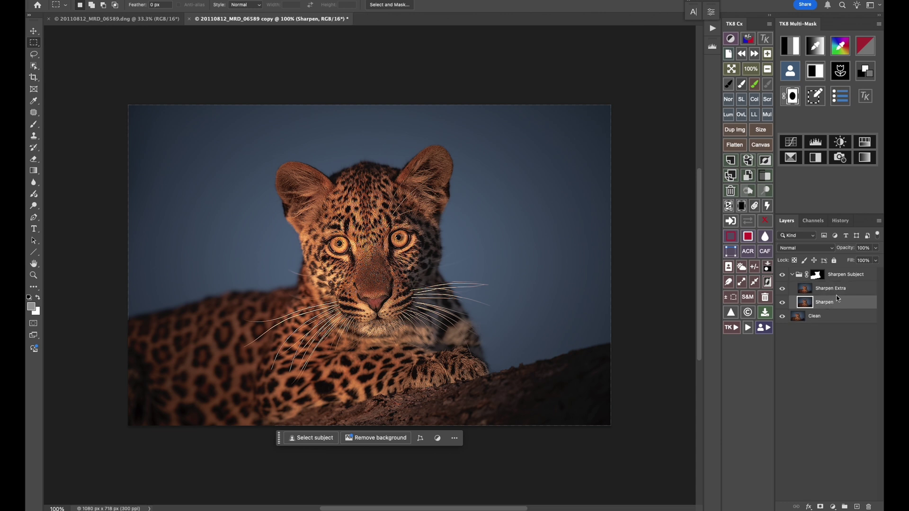
click(851, 291)
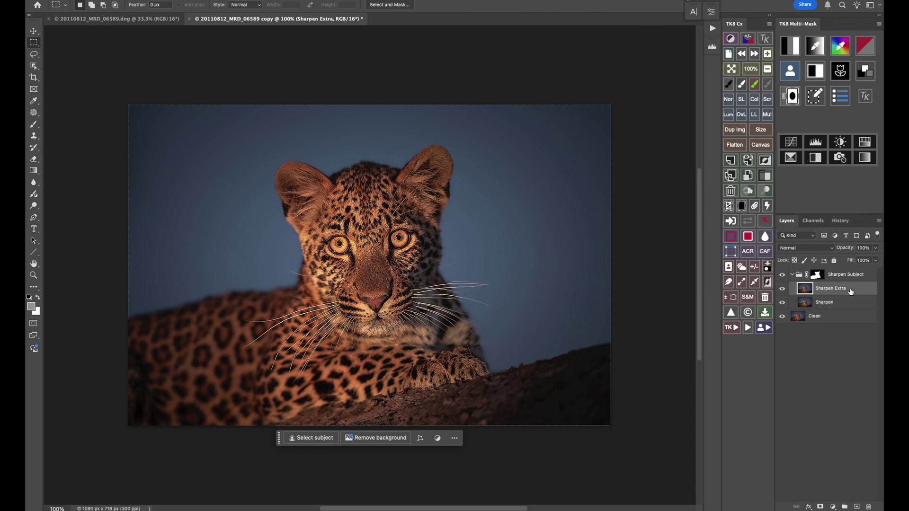
click(816, 275)
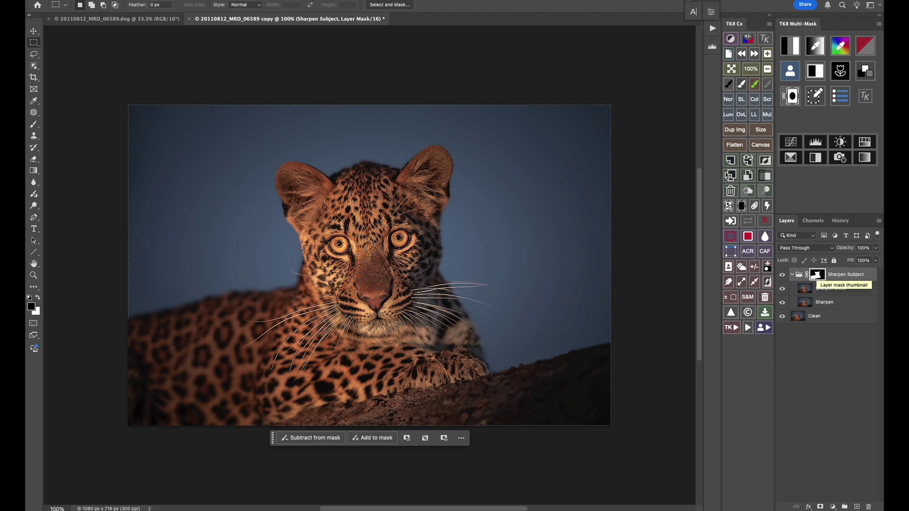
alt+click(817, 275)
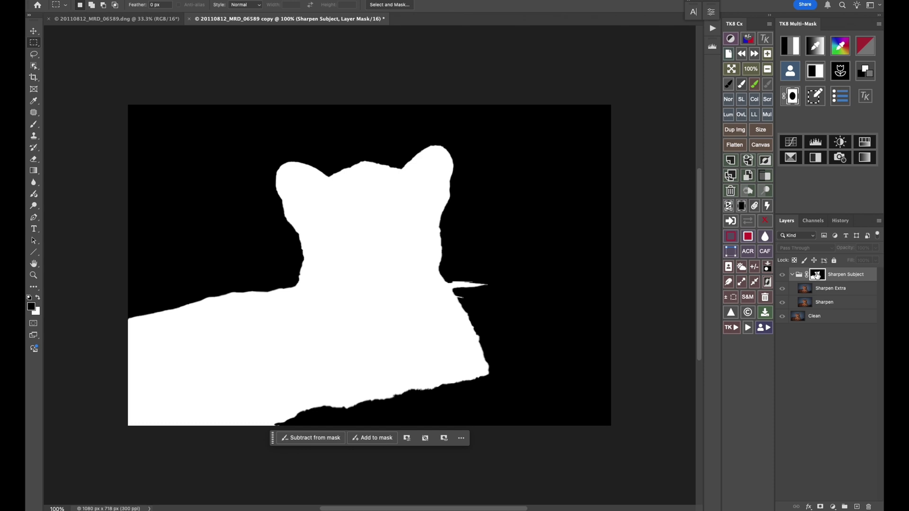
alt+click(816, 275)
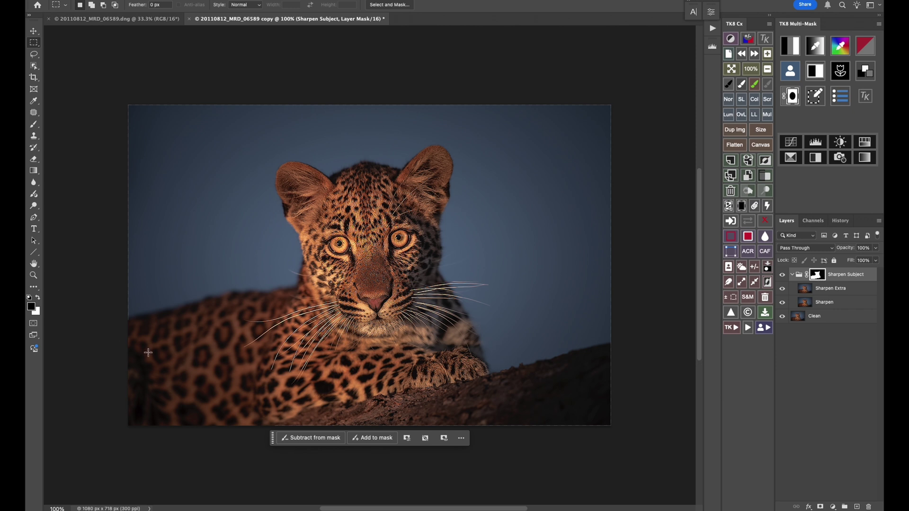
- Set up a soft brush at about 175 px with 0% hardness
key(b)
key(bracketleft)
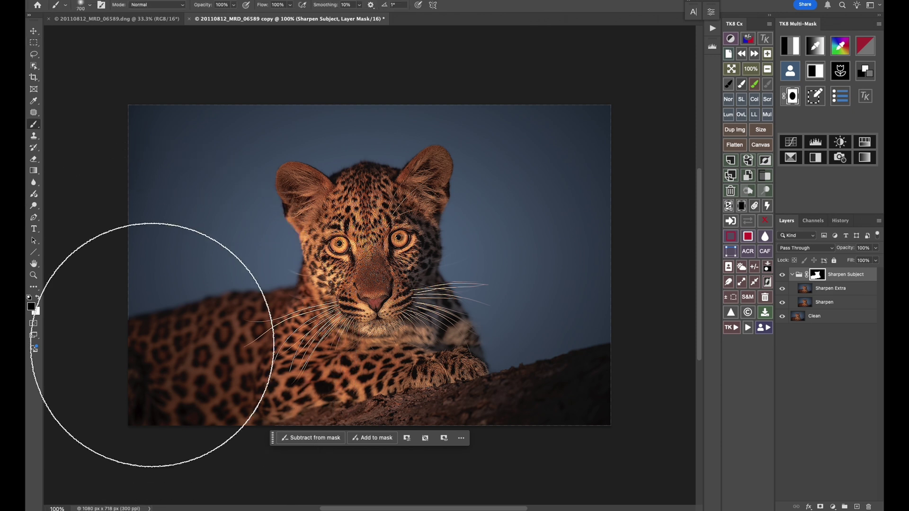
key(bracketleft)
key(bracketleft)
key(bracketleft)
key(bracketleft)
key(bracketleft)
key(bracketleft)
key(bracketleft)
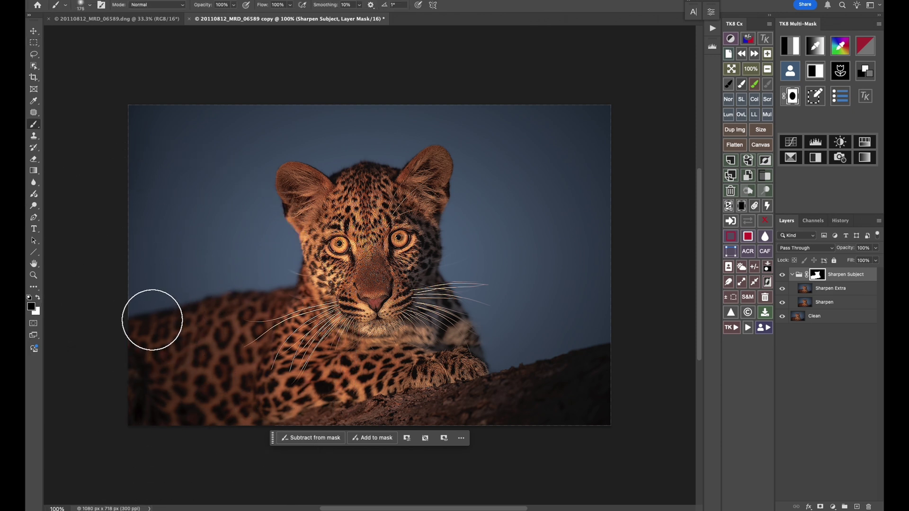
click(90, 6)
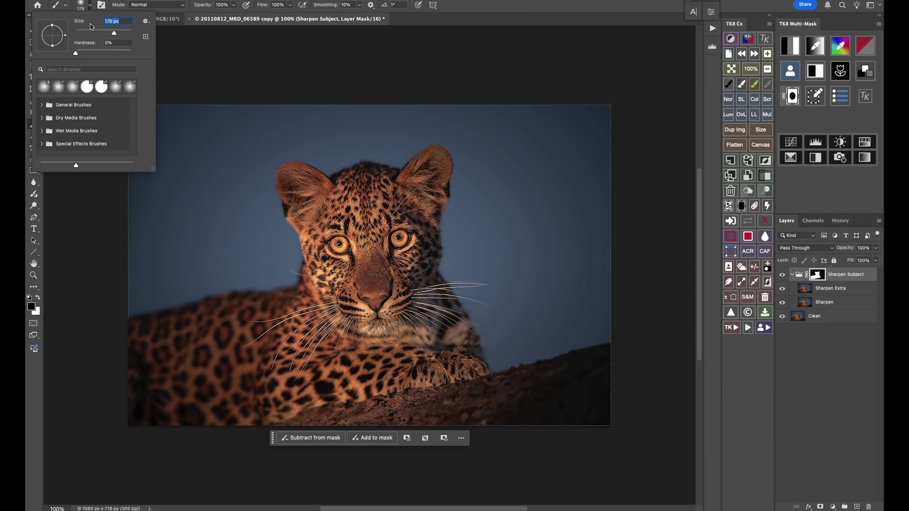
click(75, 54)
click(112, 276)
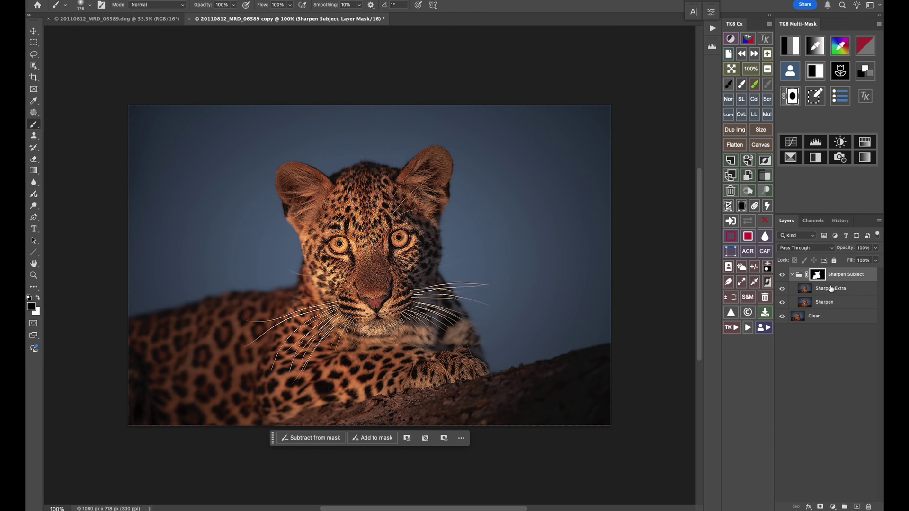
- Check the Sharpen Subject mask on its own, then deselect the group
alt+click(816, 277)
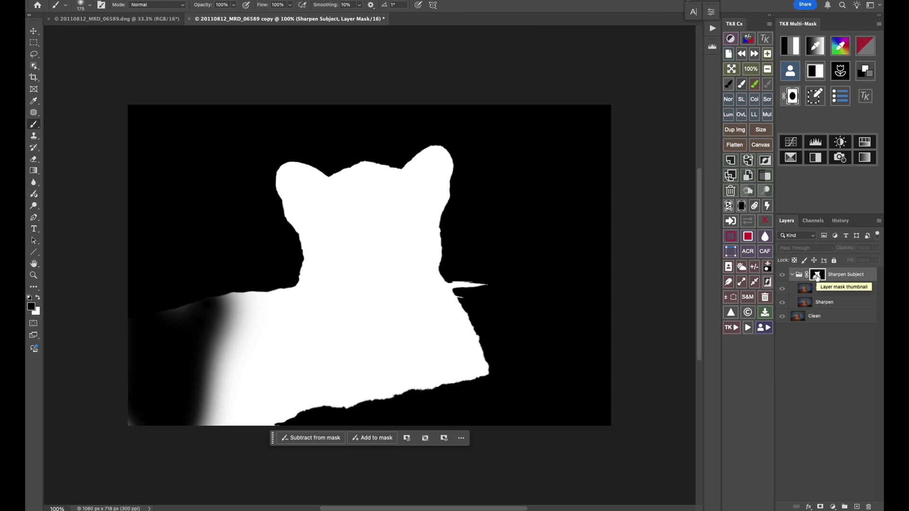
alt+click(816, 277)
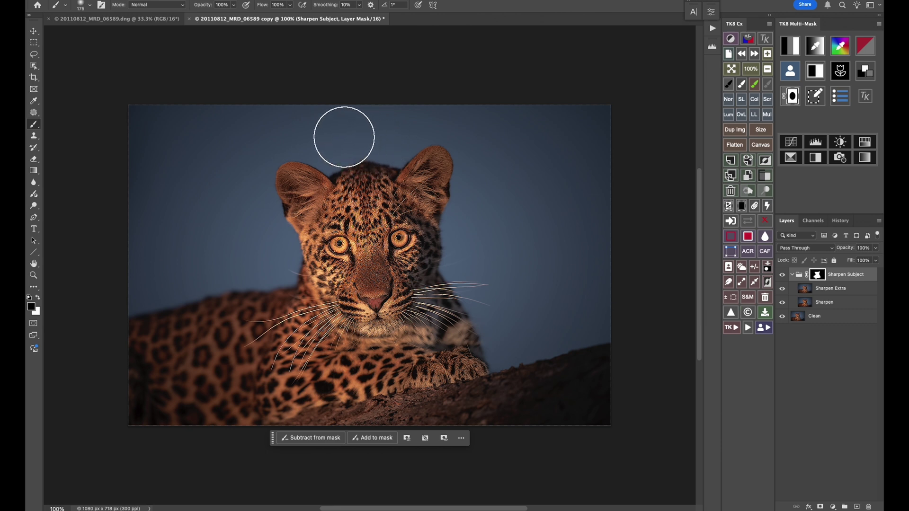
click(821, 344)
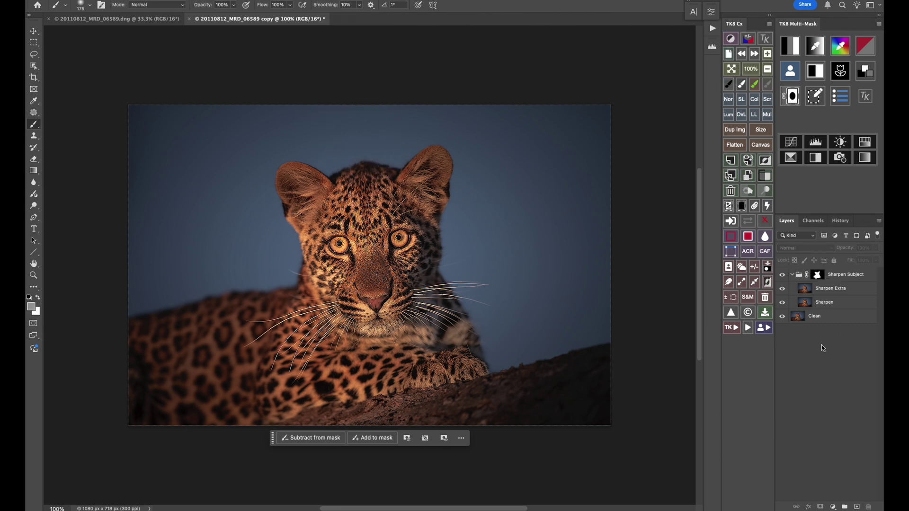
- Lower the Sharpen Subject group's opacity to 70% with its Opacity slider
click(833, 281)
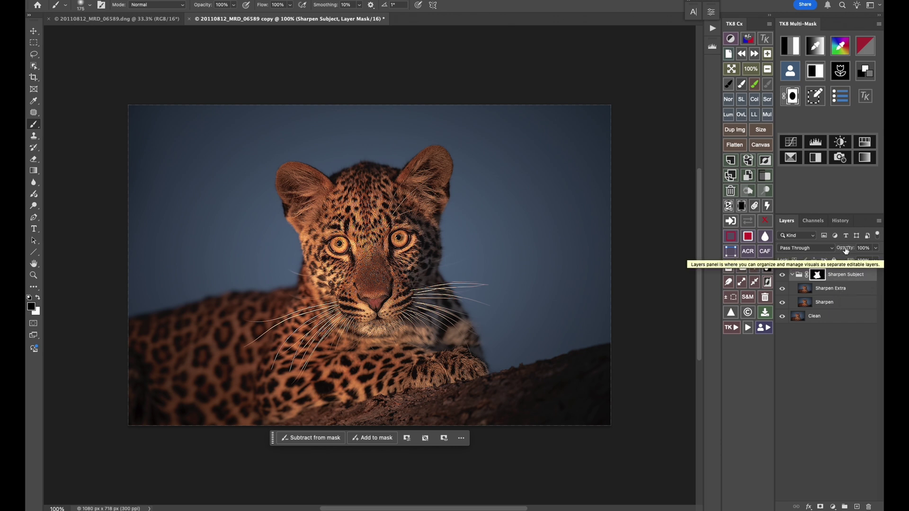
click(842, 293)
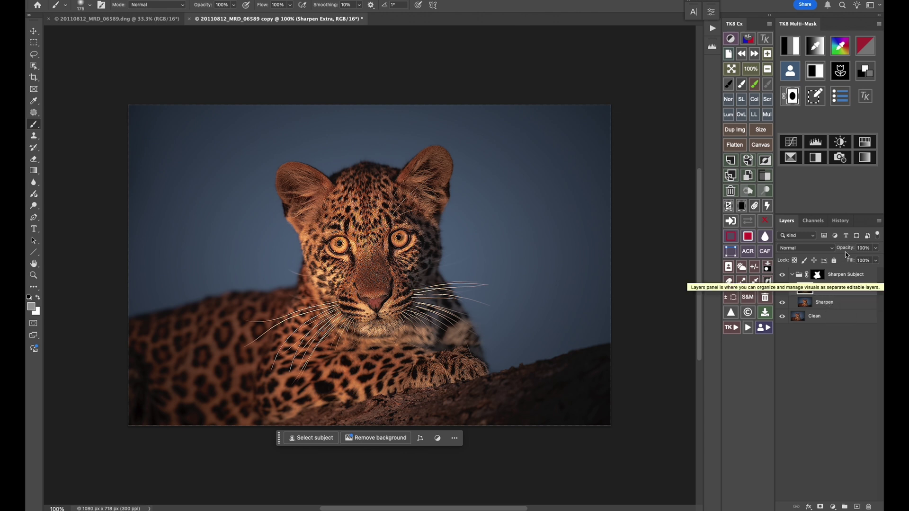
click(840, 276)
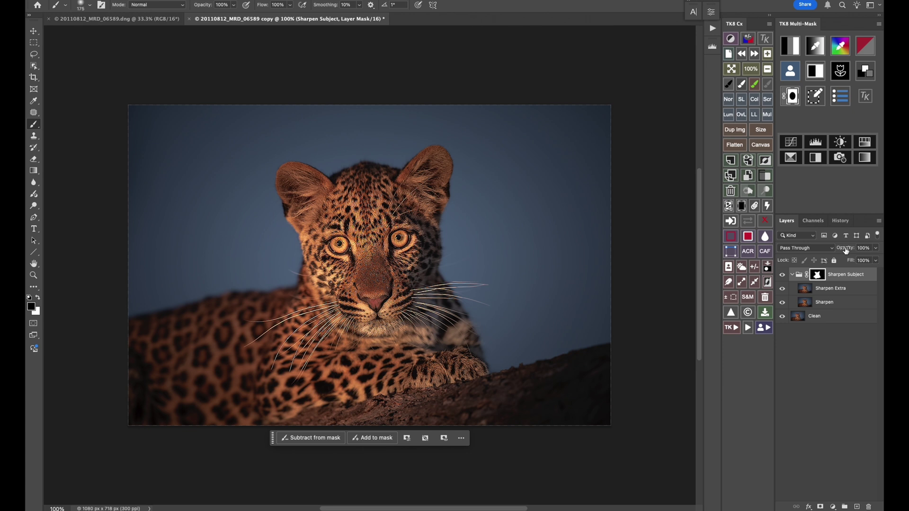
mouse_move(846, 250)
mouse_down()
mouse_move(862, 250)
mouse_move(847, 251)
mouse_up()
- Open Save for Web (Legacy), set to JPEG quality 100 at 1080 × 718 px
click(112, 1)
mouse_move(190, 124)
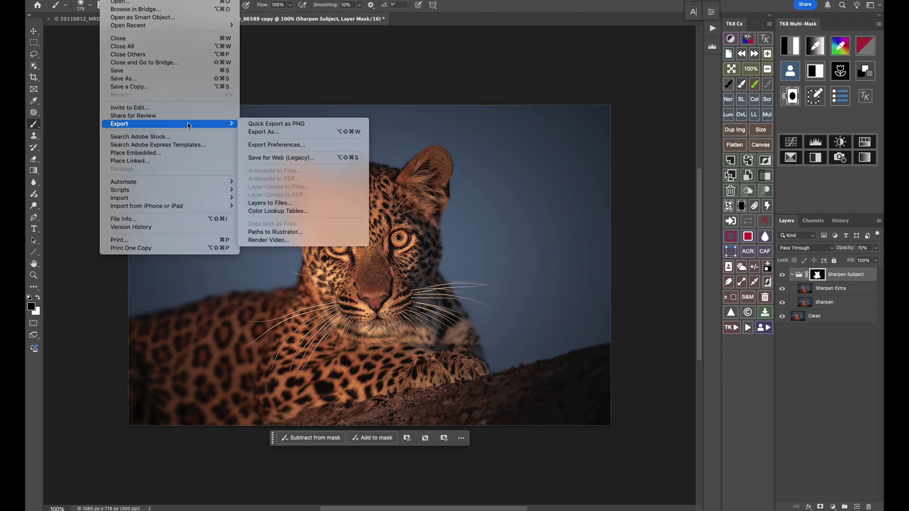
click(284, 157)
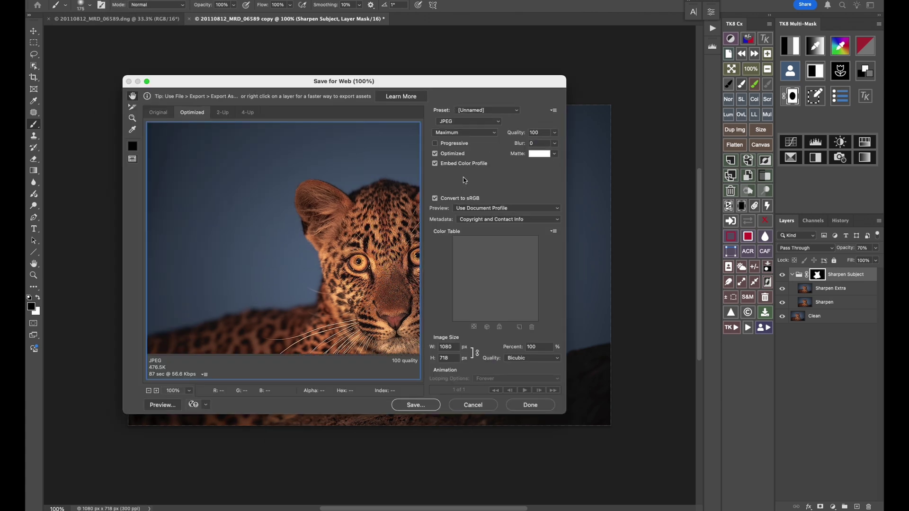